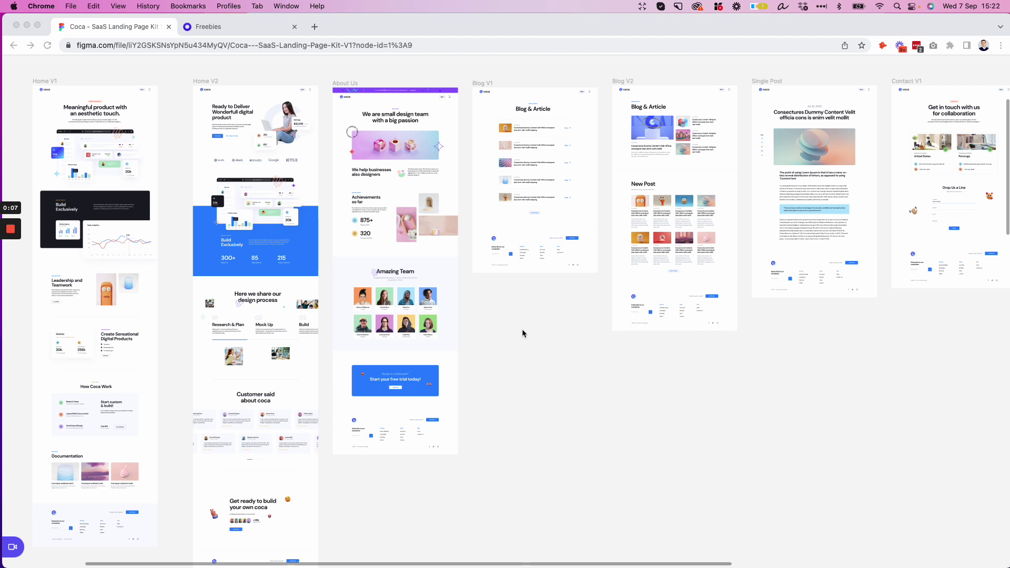
Bring the hidden Figma interface panels back with Cmd+\.
scroll(522, 329, "left", 3)
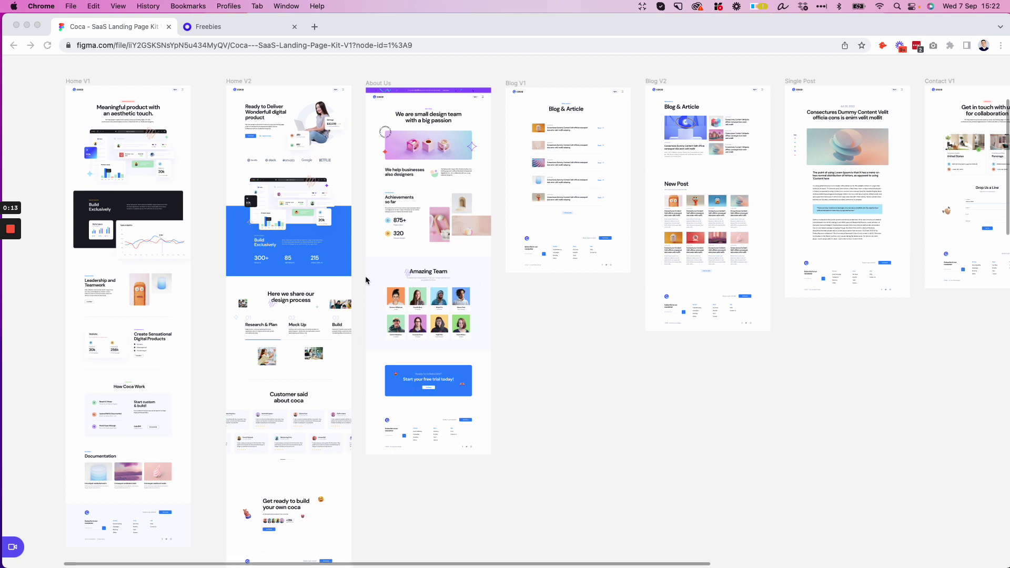
scroll(216, 190, "up", 5)
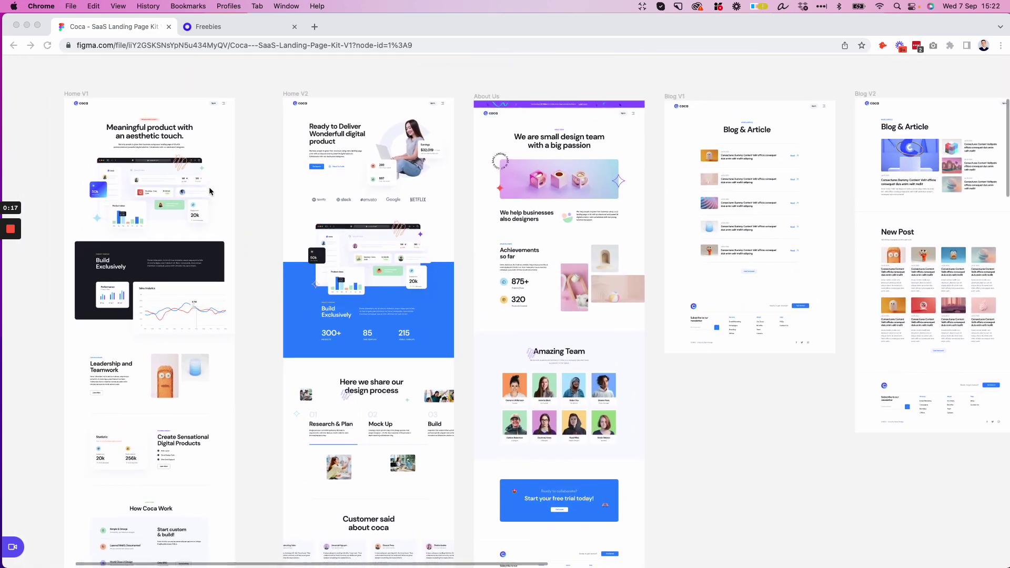
scroll(140, 134, "up", 2)
scroll(140, 134, "up", 5)
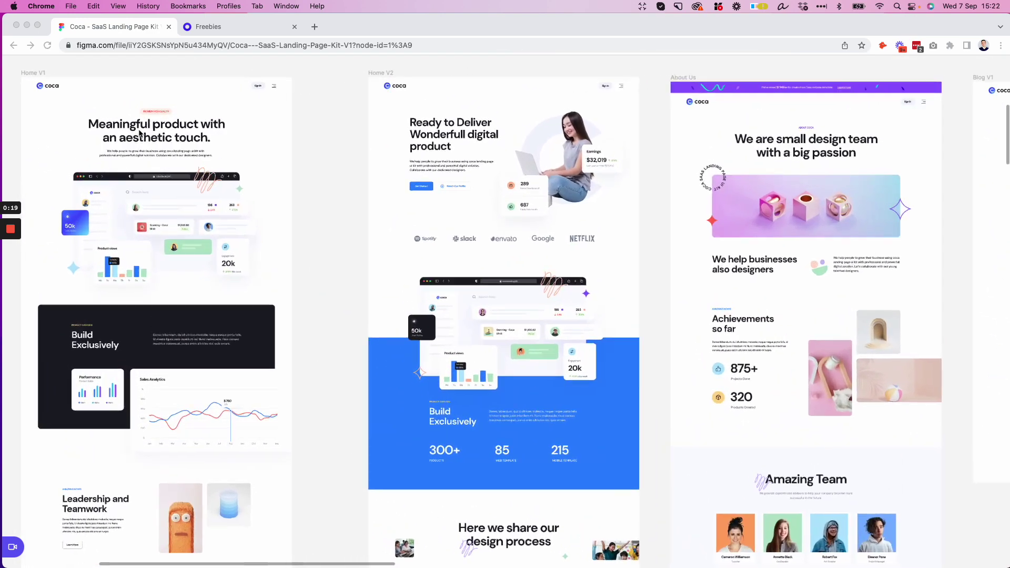
scroll(139, 131, "down", 3)
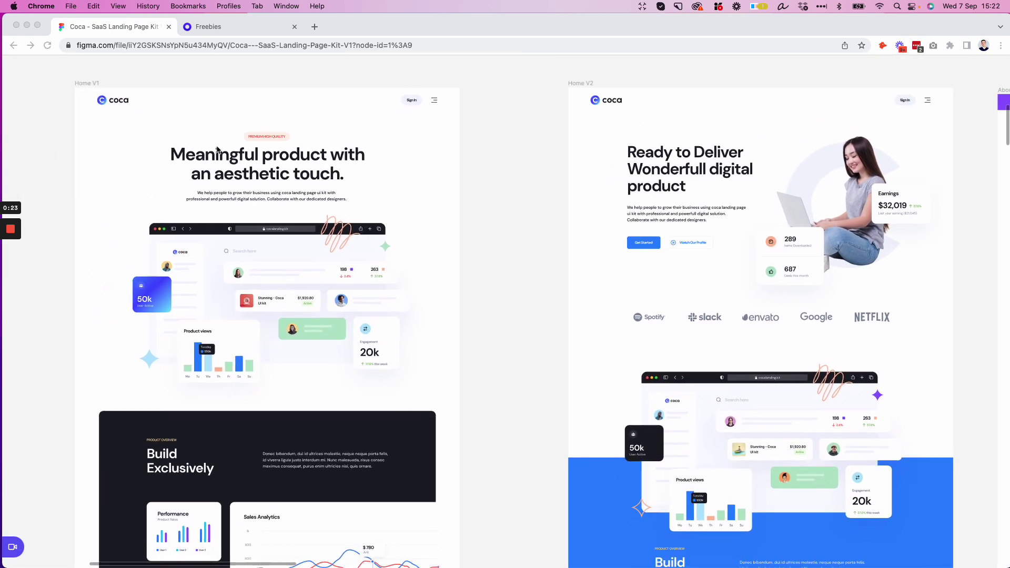
scroll(233, 99, "up", 3)
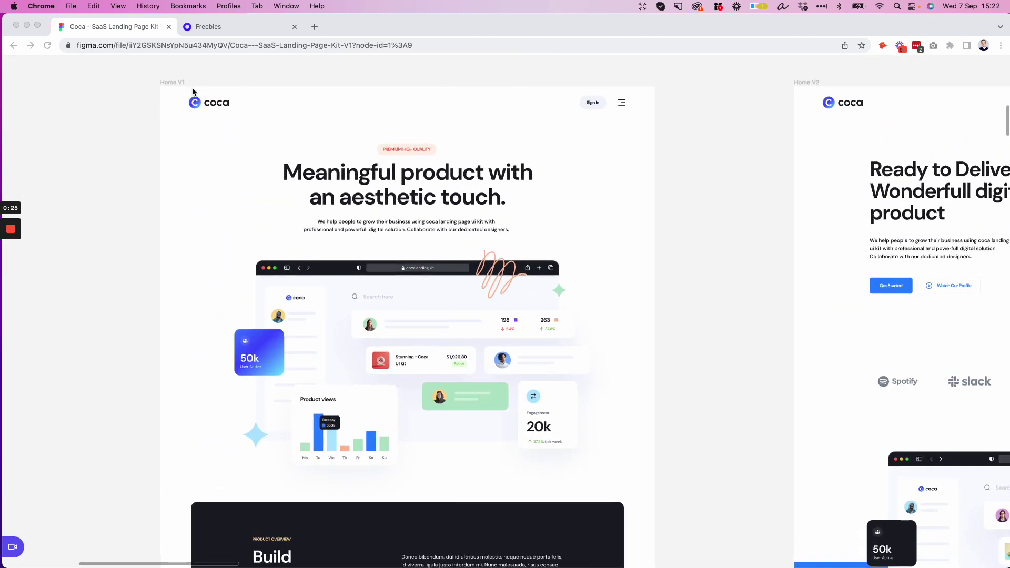
scroll(266, 96, "up", 2)
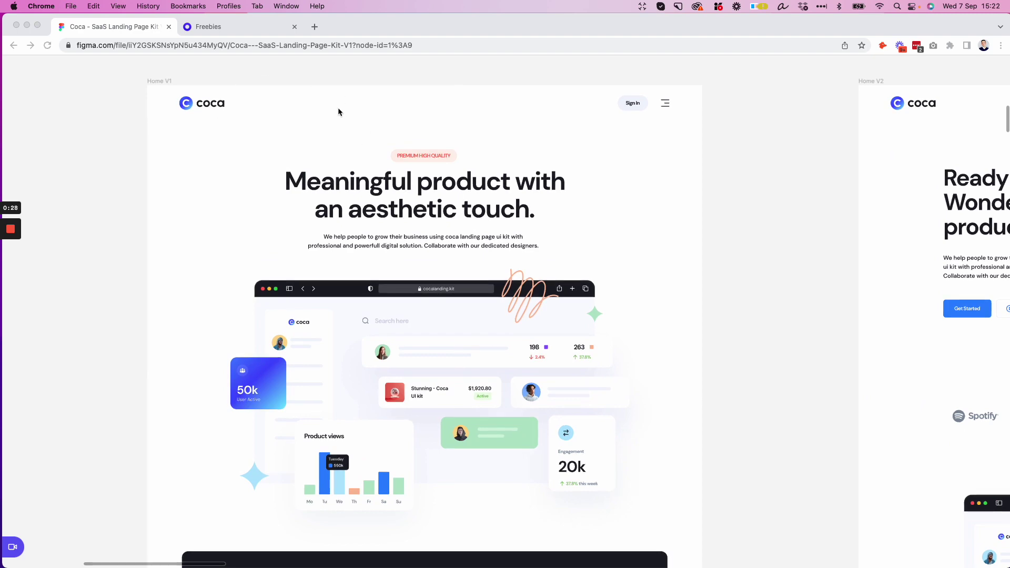
scroll(347, 113, "up", 3)
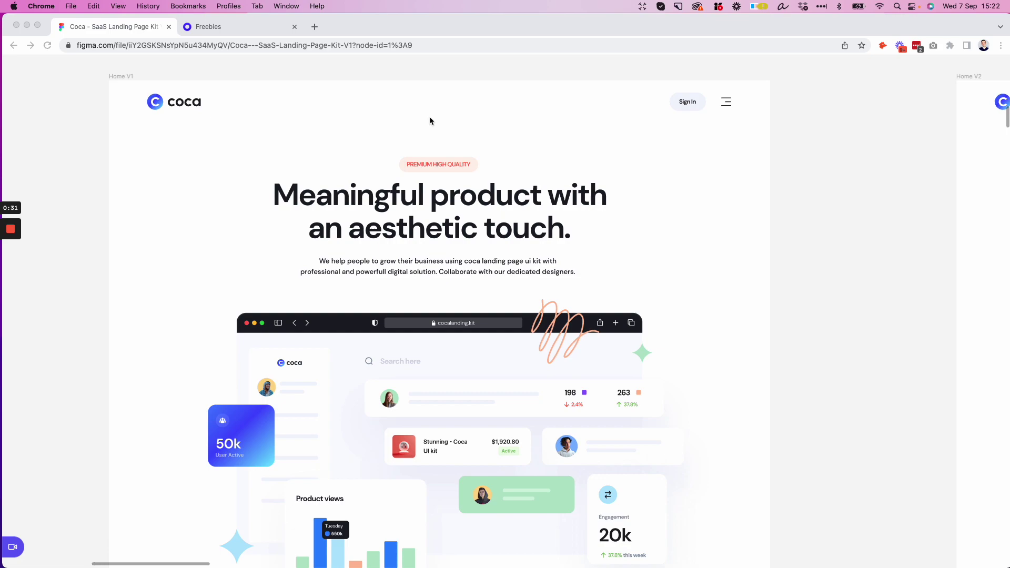
scroll(381, 105, "down", 3)
scroll(380, 105, "down", 10)
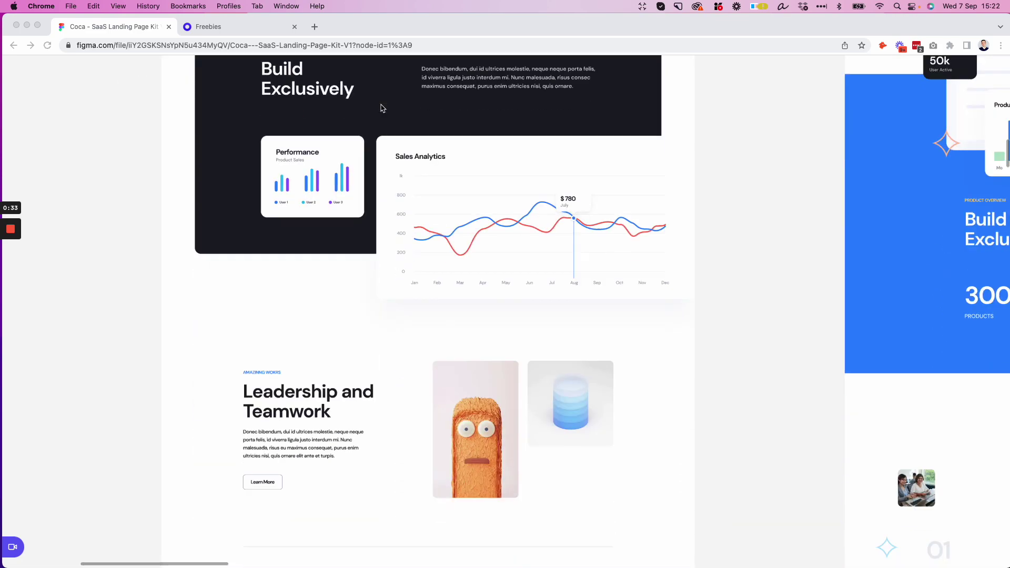
scroll(383, 108, "down", 20)
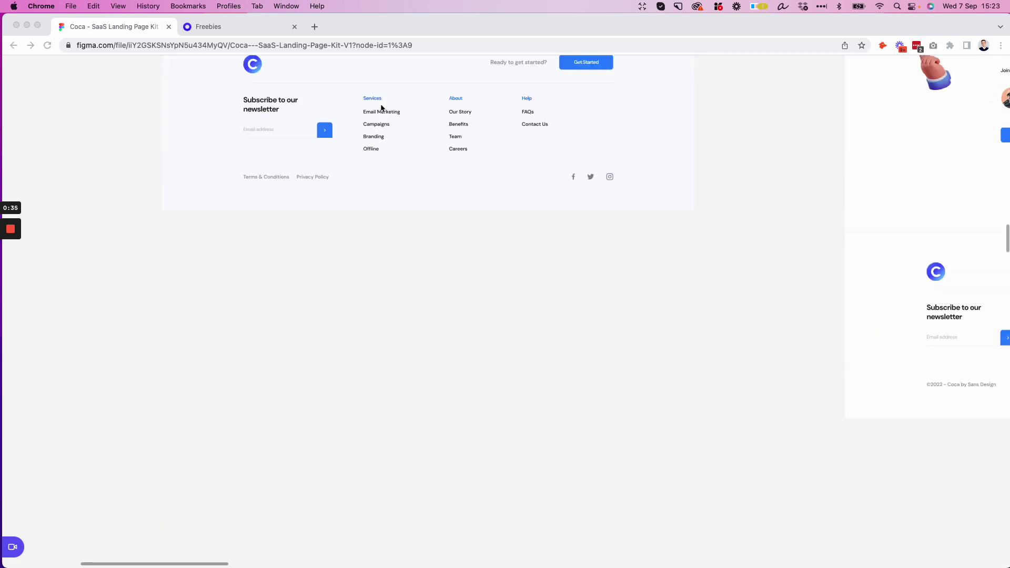
scroll(381, 107, "up", 4)
scroll(420, 207, "up", 3)
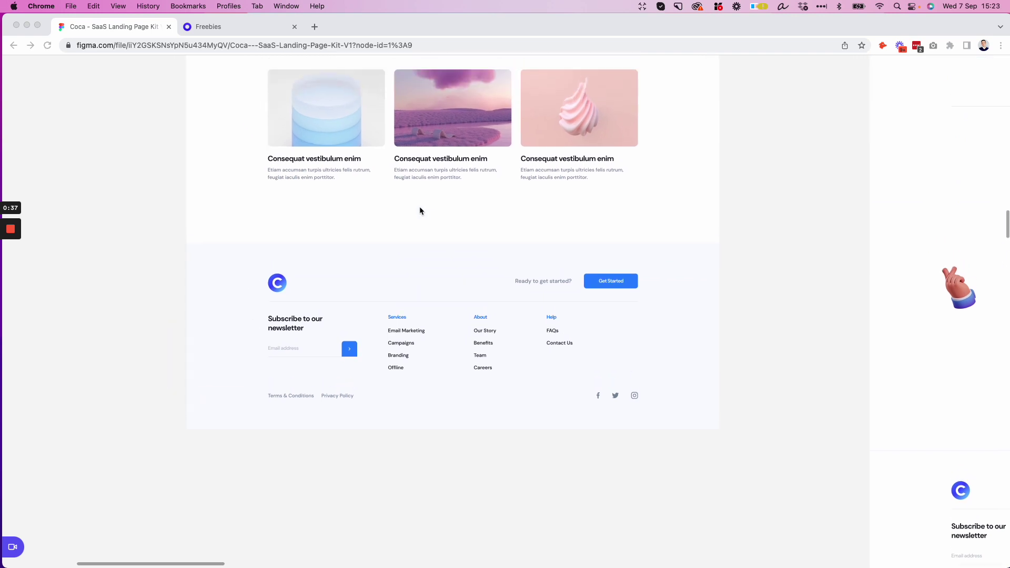
scroll(420, 210, "up", 6)
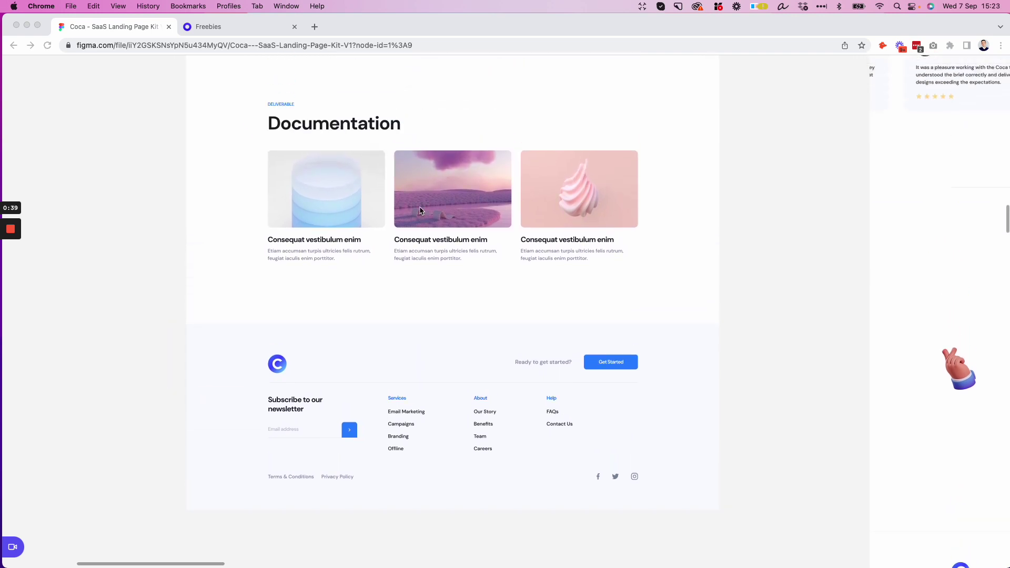
scroll(420, 211, "up", 5)
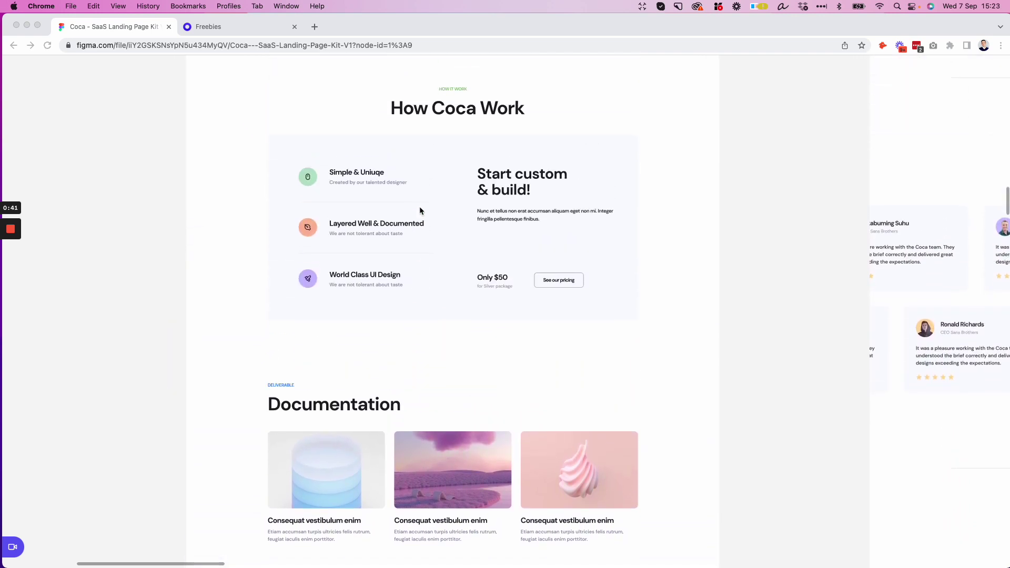
scroll(420, 211, "up", 15)
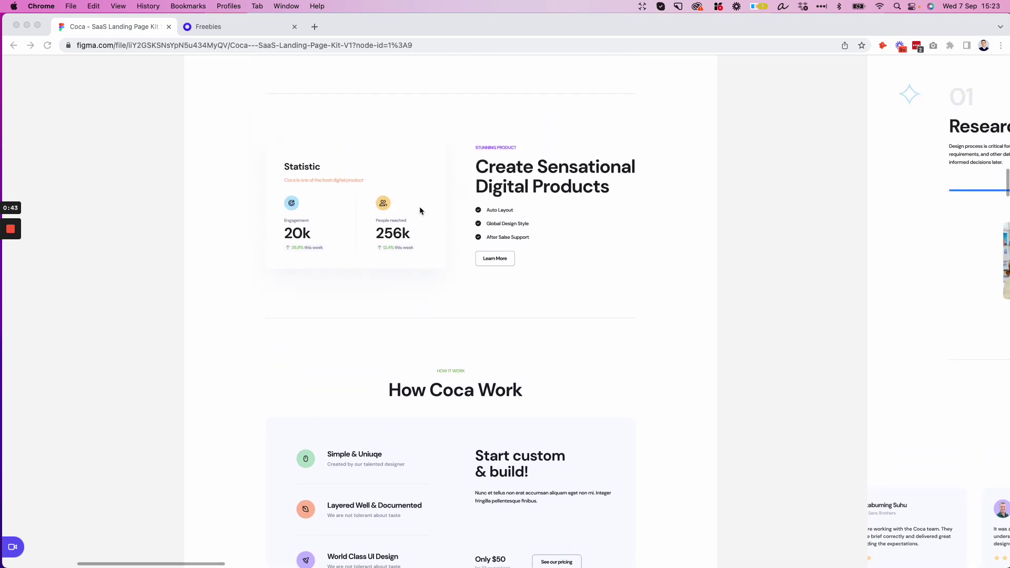
scroll(420, 210, "up", 10)
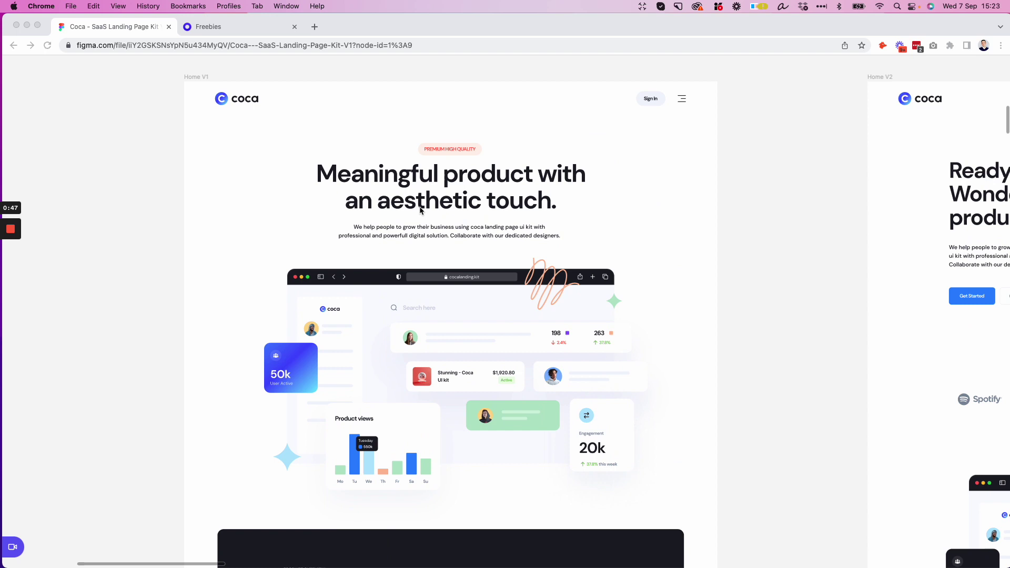
scroll(420, 211, "up", 2)
scroll(420, 210, "left", 10)
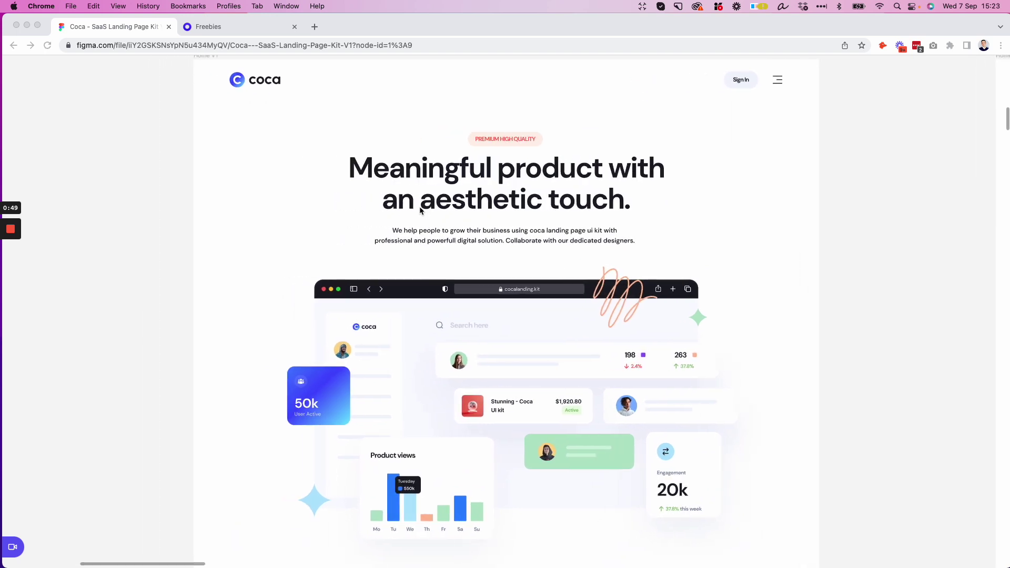
scroll(420, 210, "down", 1)
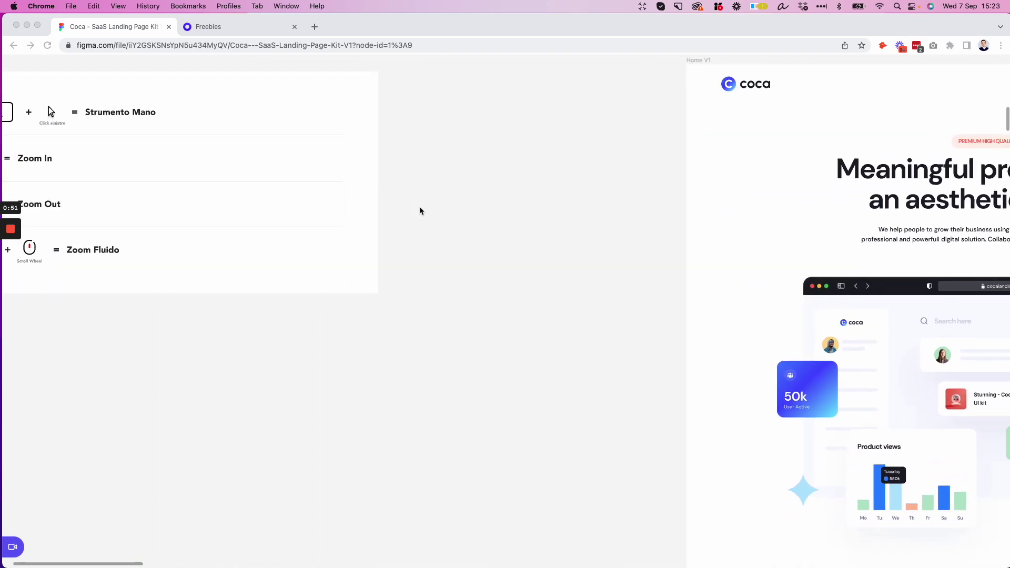
scroll(420, 211, "down", 4)
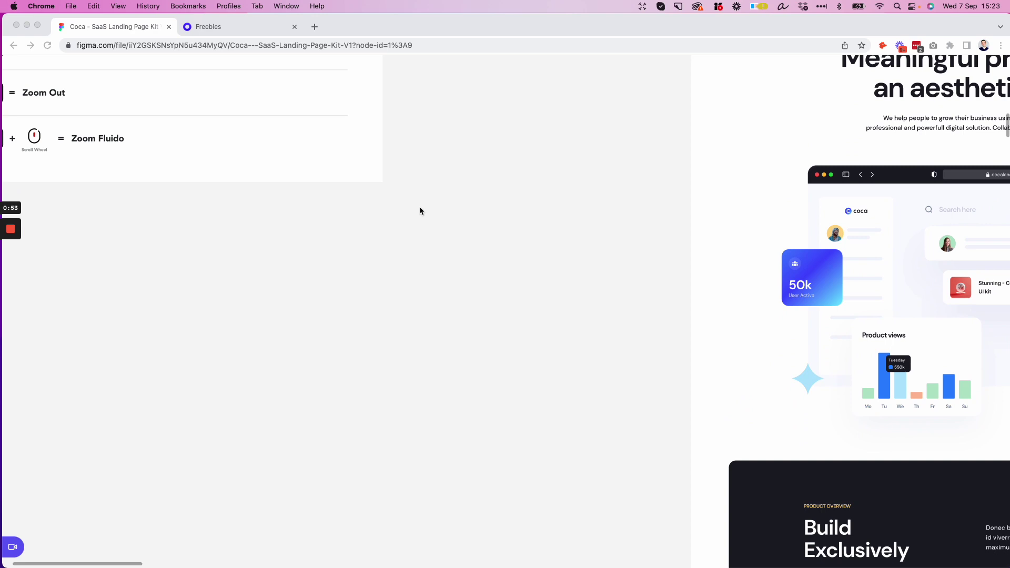
left_click(419, 210)
key("super+backslash")
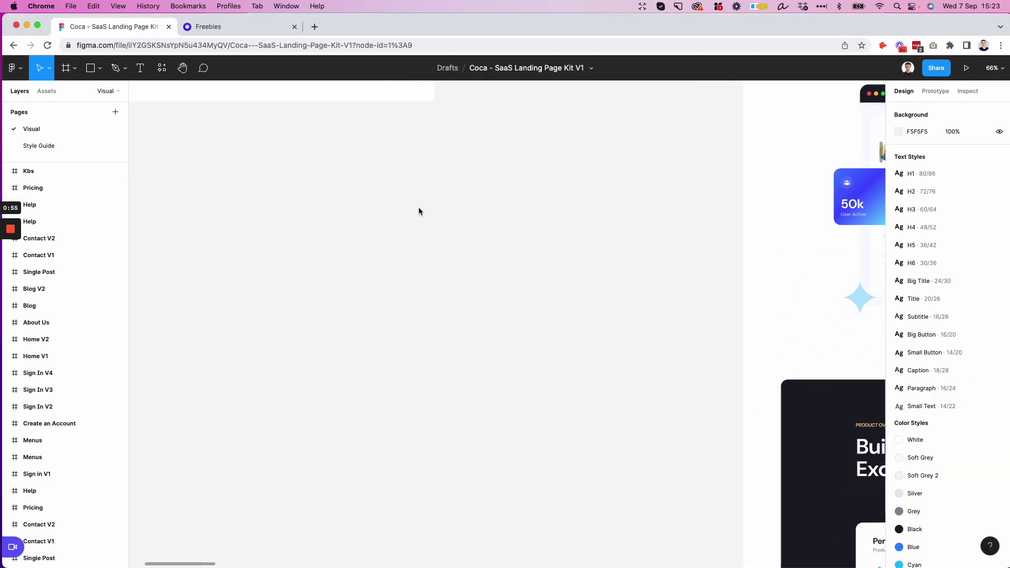
Draw a 596×174 rectangle on the empty canvas.
scroll(419, 211, "down", 1)
scroll(419, 211, "left", 5)
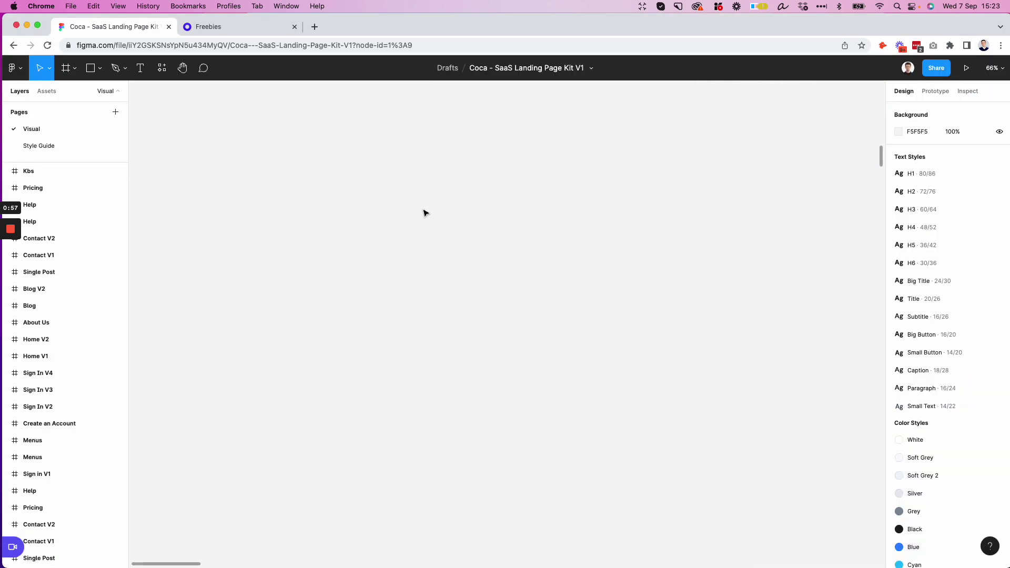
left_click(91, 69)
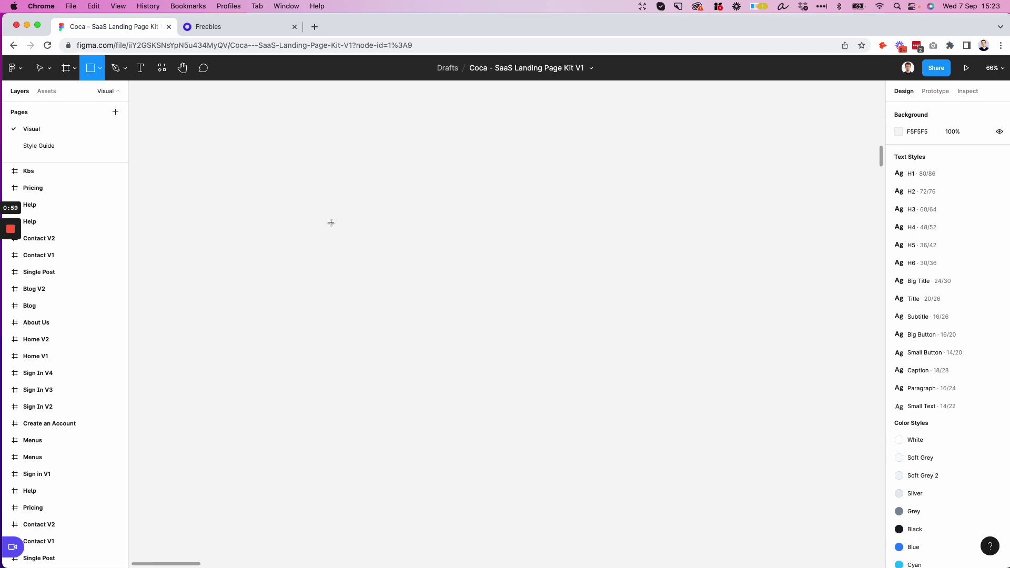
left_click_drag(251, 220, 460, 280)
Fill the rectangle blue 2C27FF and round its corners to radius 29.
scroll(460, 283, "left", 5)
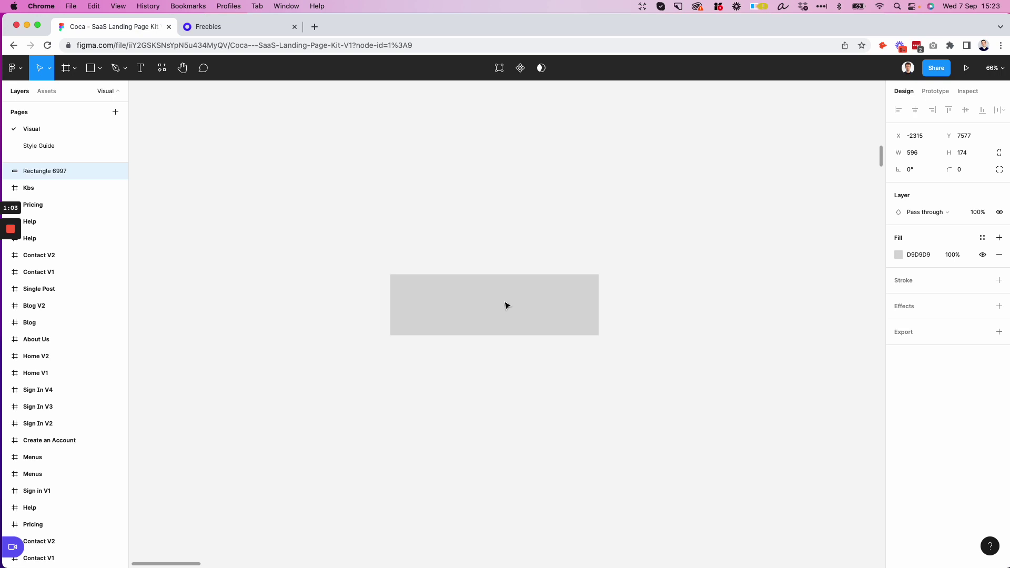
scroll(508, 305, "up", 5)
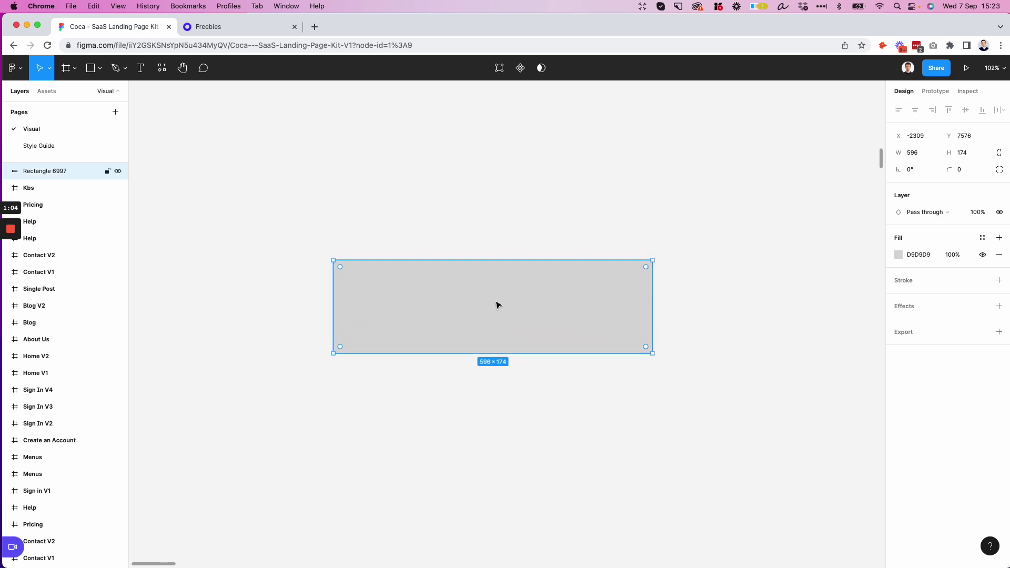
left_click(899, 255)
left_click(848, 406)
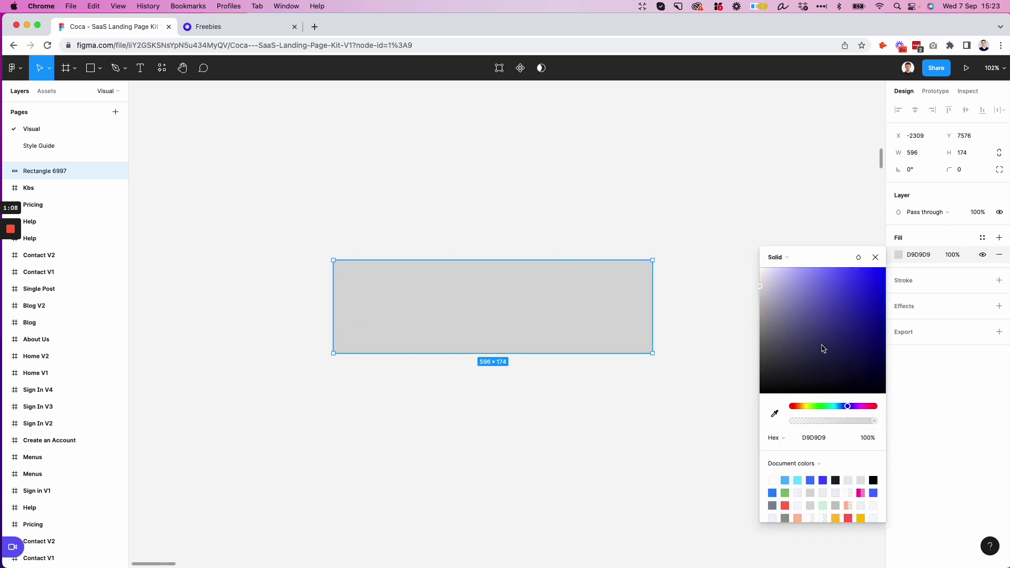
left_click_drag(826, 331, 870, 247)
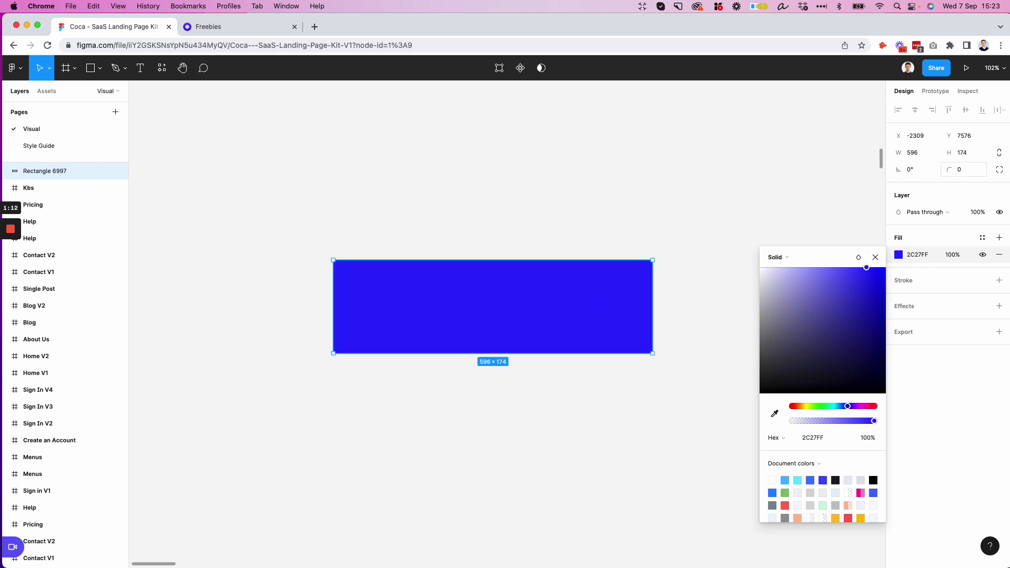
left_click_drag(950, 169, 248, 174)
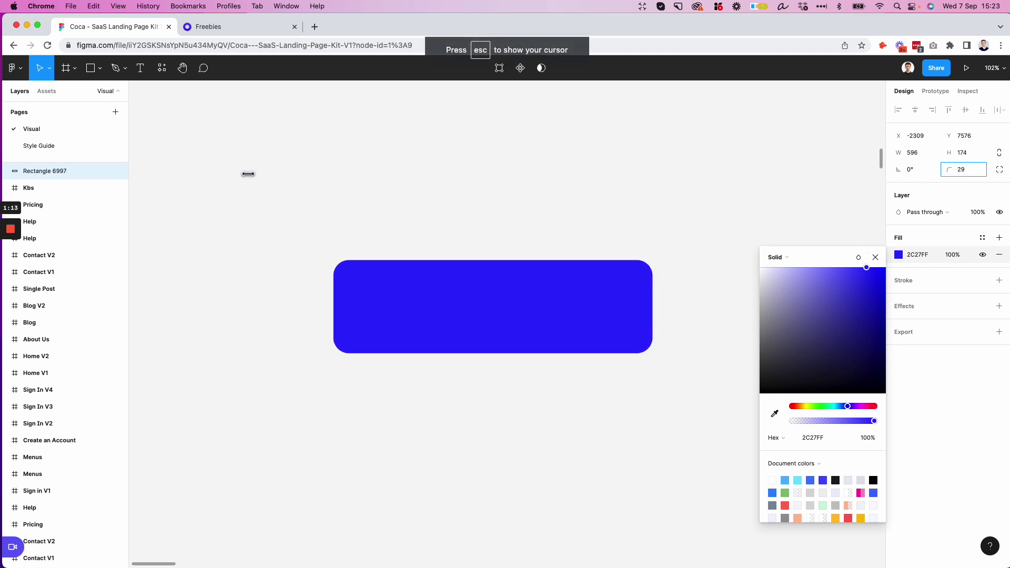
left_click(500, 211)
scroll(504, 254, "up", 2)
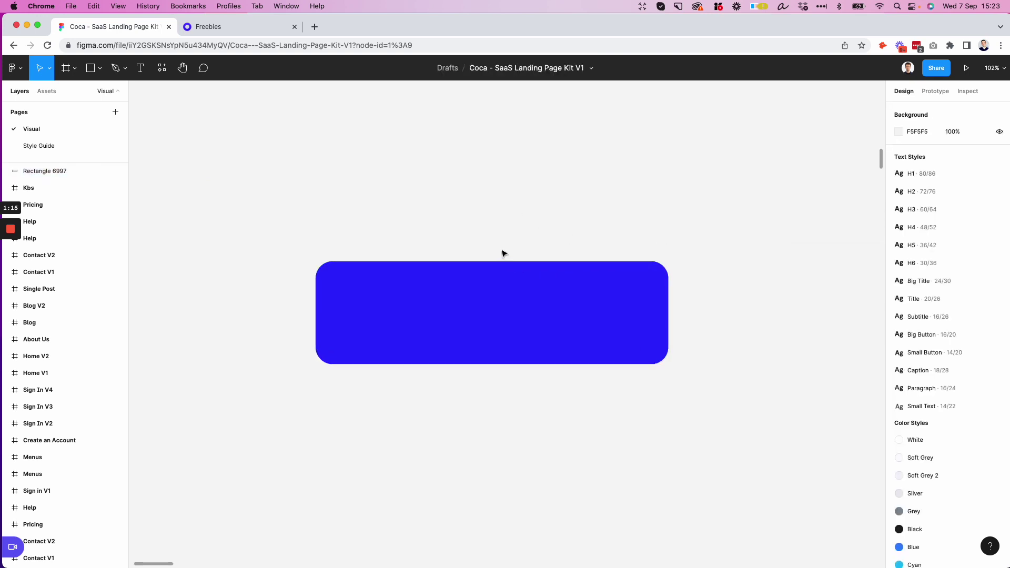
Add a 'Continue' text label on the blue rectangle.
key("t")
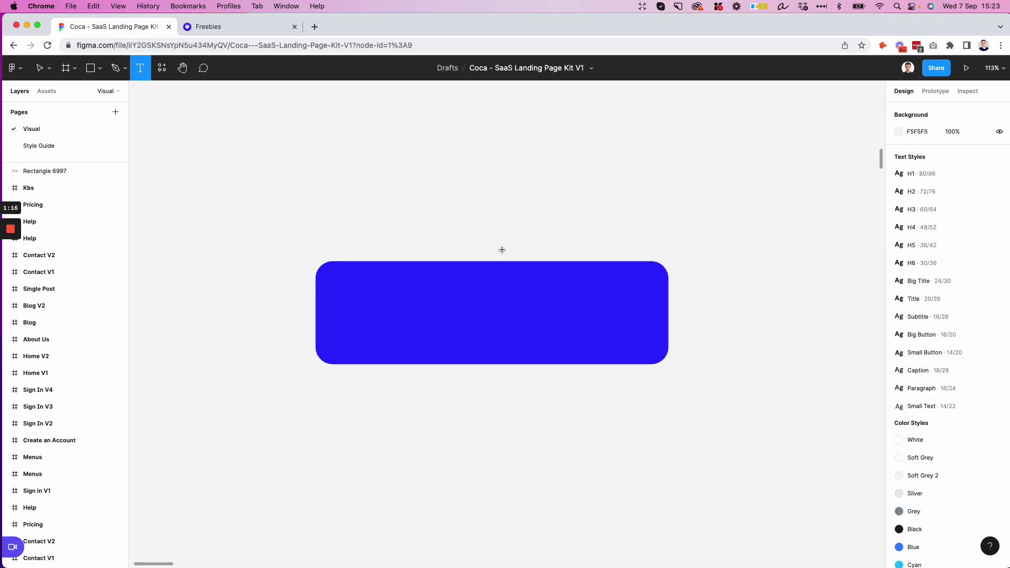
left_click(427, 305)
type("Con")
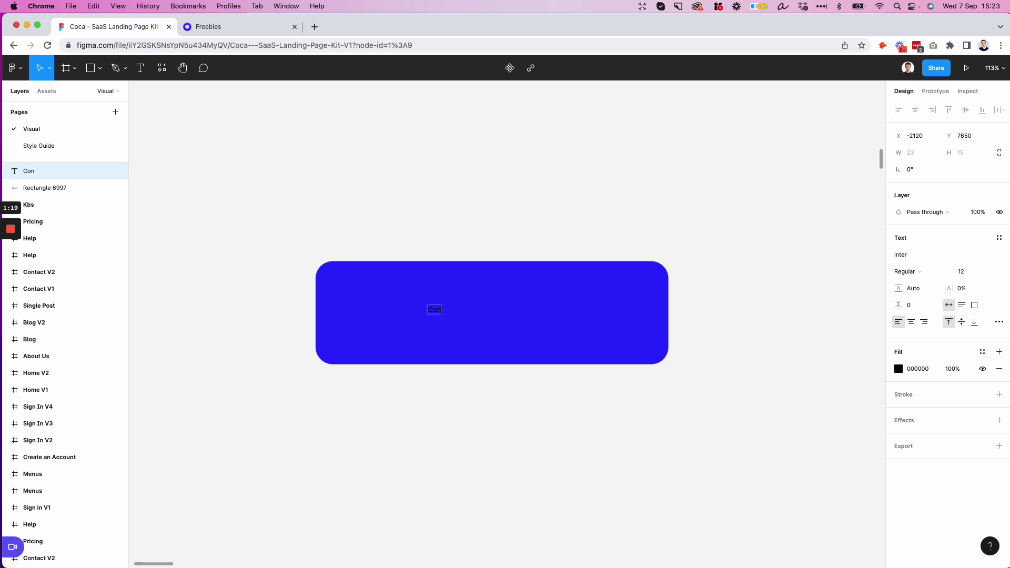
type("tinue")
key("Escape")
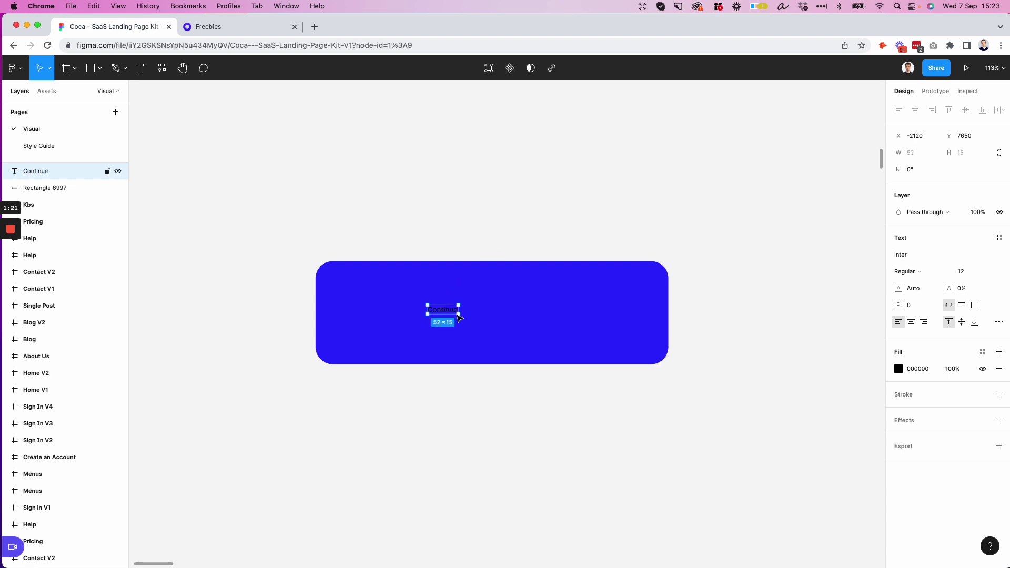
Enlarge the Continue label to font size 92 and move it inside the button.
left_click(966, 271)
type("42")
key("Return")
key("shift+Up")
key("shift+Up")
key("shift+Up")
key("shift+Up")
key("shift+Up")
key("Return")
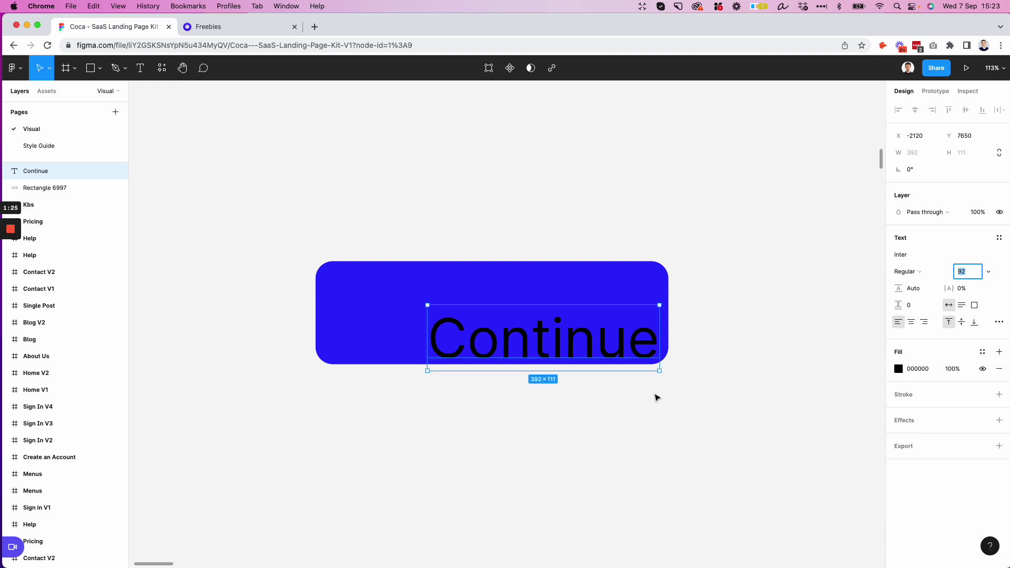
left_click_drag(549, 322, 527, 315)
scroll(552, 305, "right", 1)
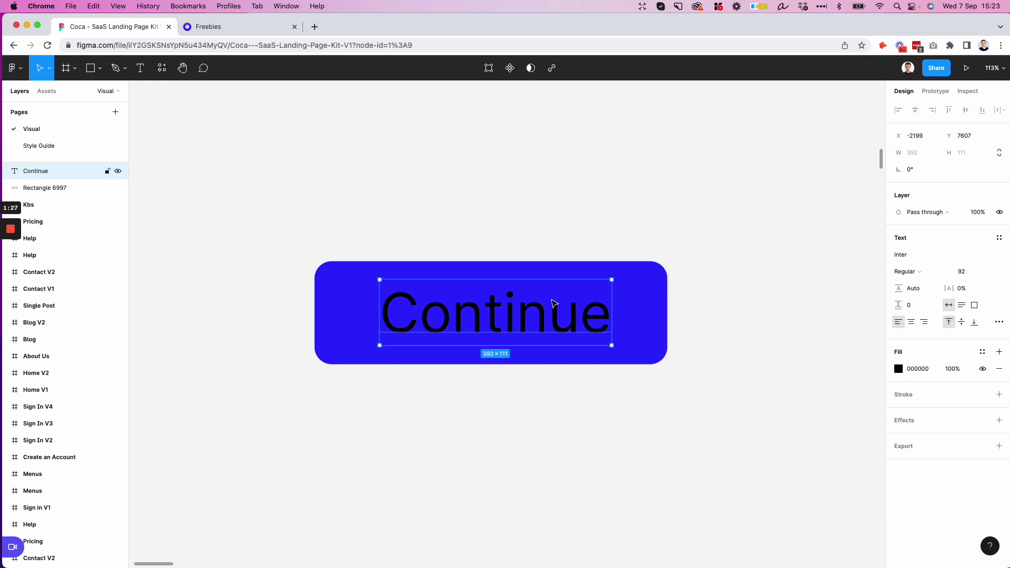
Make the label bold with white FFFFFF fill, then select it with the rectangle.
key("super+b")
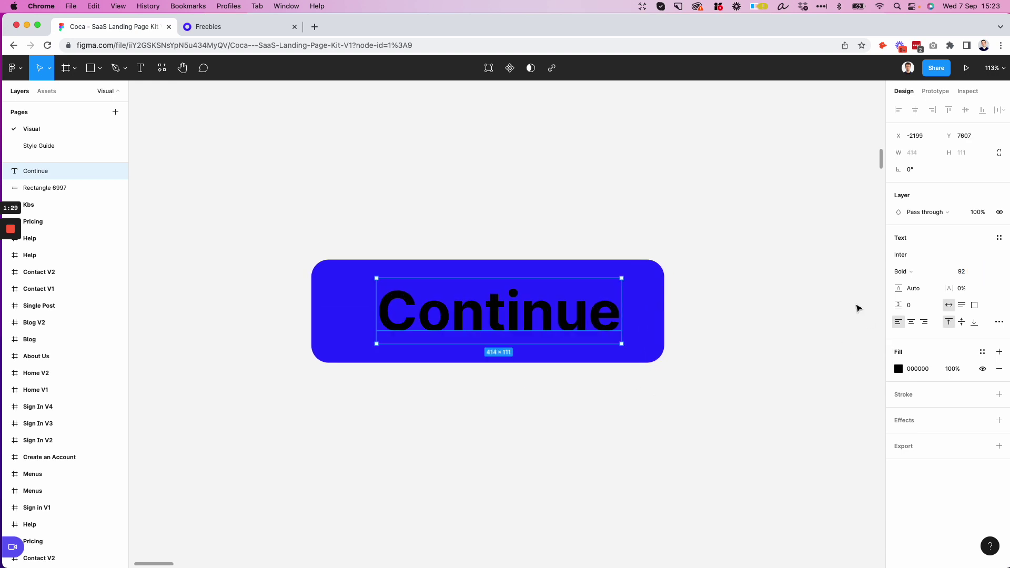
left_click(899, 369)
type("ffffff")
key("Return")
left_click(671, 193)
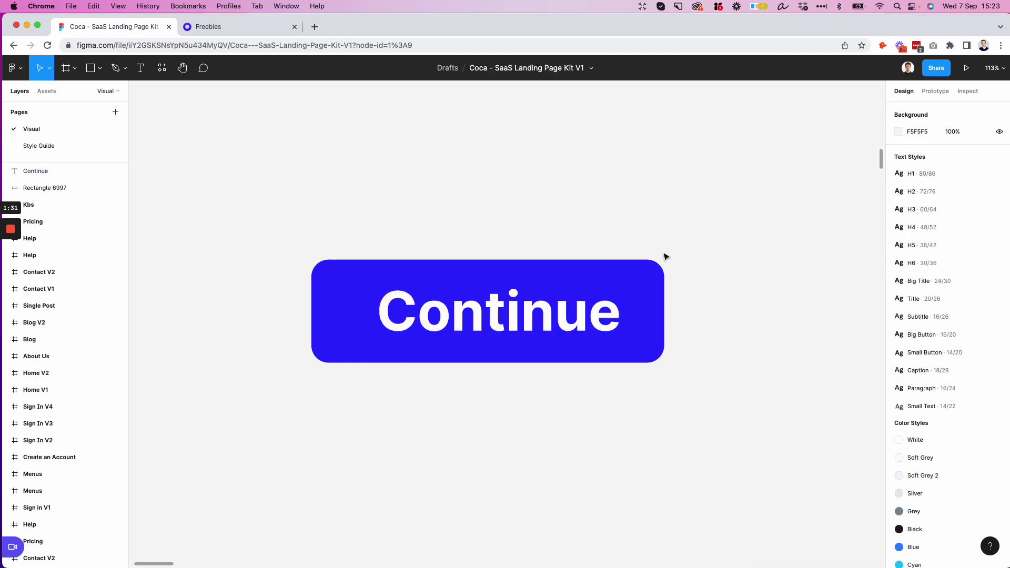
left_click_drag(693, 245, 491, 387)
Centre the Continue label horizontally on the rectangle and reselect both layers.
left_click(916, 109)
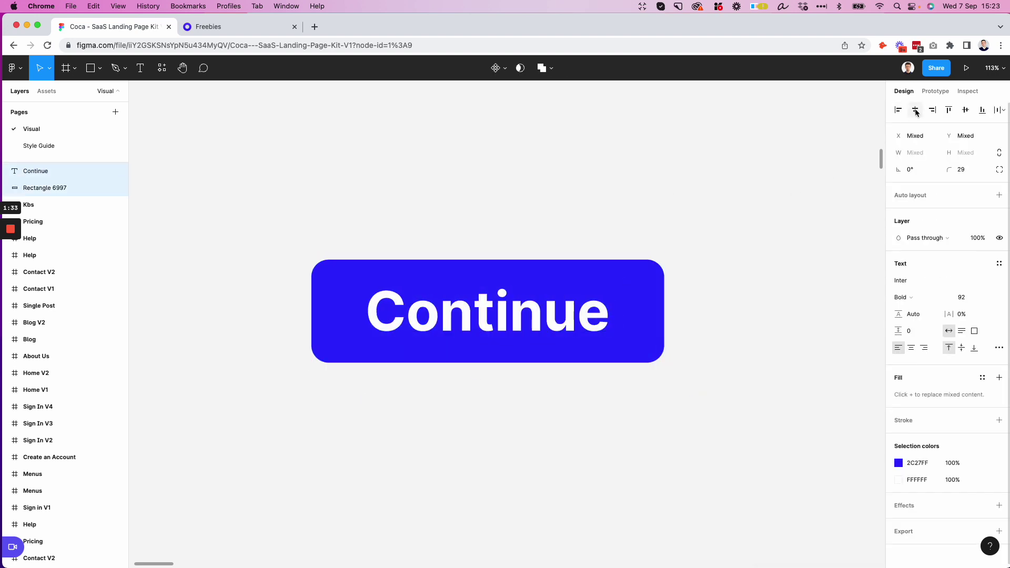
left_click(688, 213)
left_click_drag(700, 209, 415, 403)
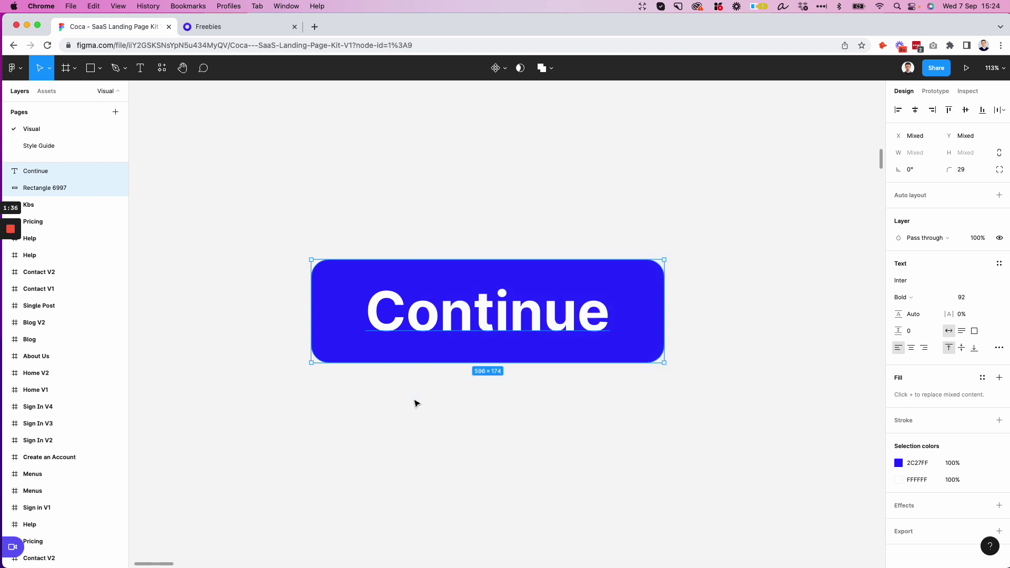
left_click(496, 75)
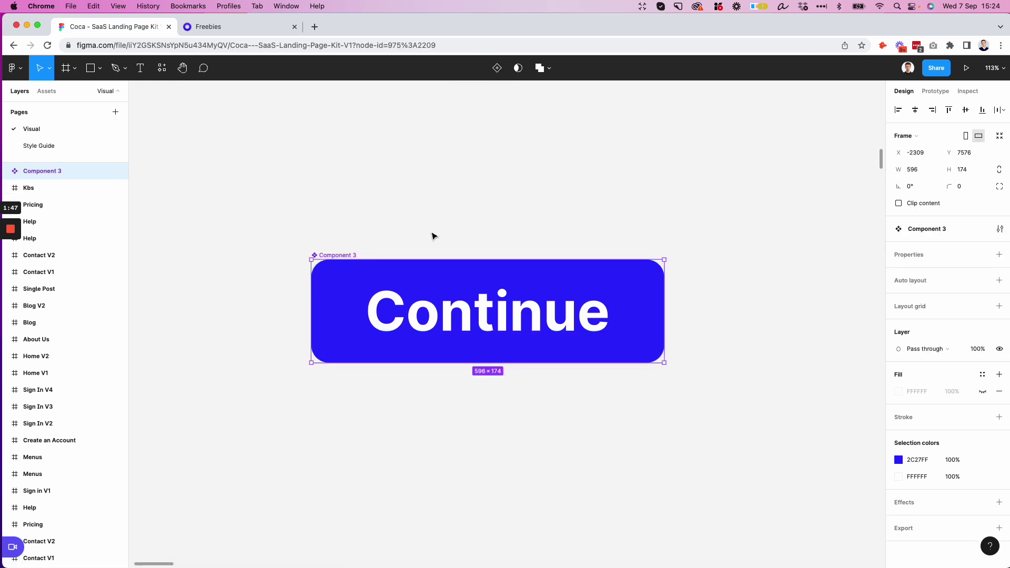
scroll(435, 235, "up", 5)
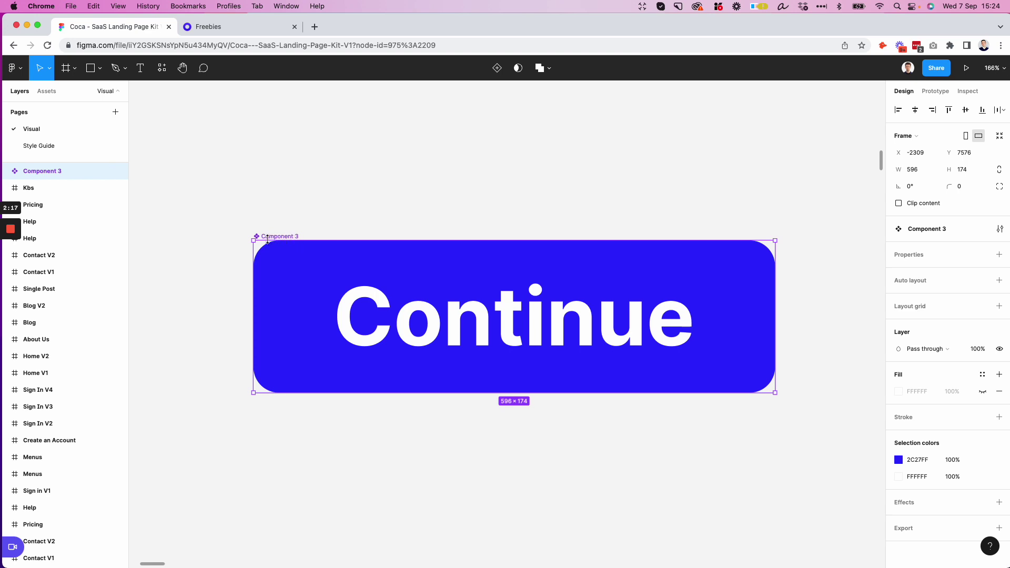
scroll(267, 239, "up", 3)
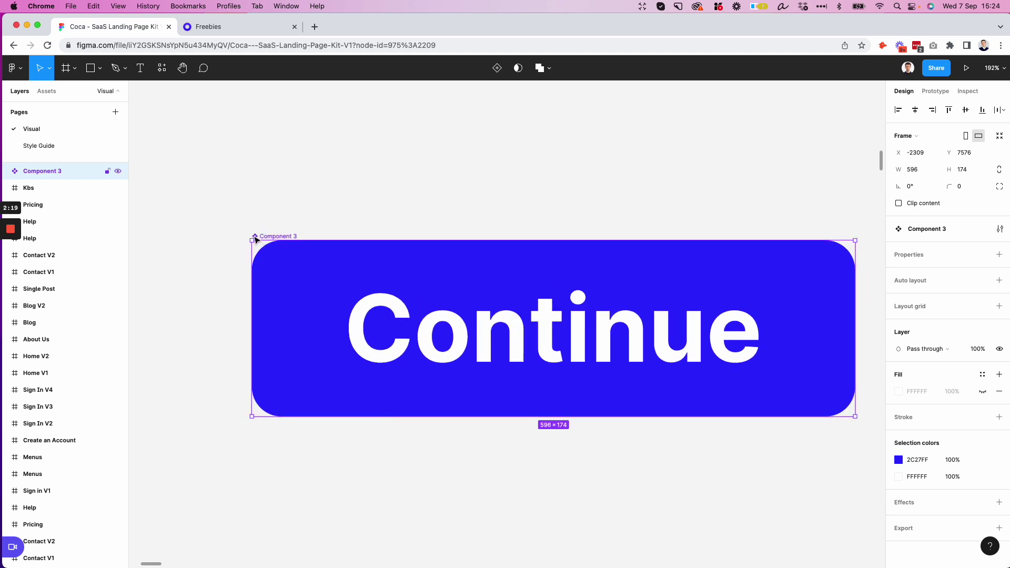
scroll(256, 240, "right", 1)
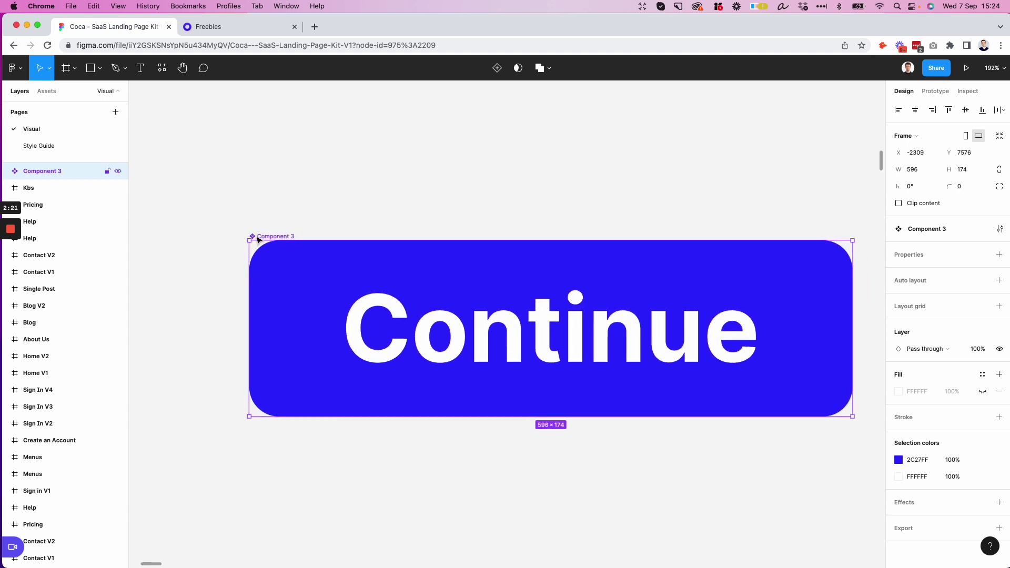
scroll(258, 240, "right", 1)
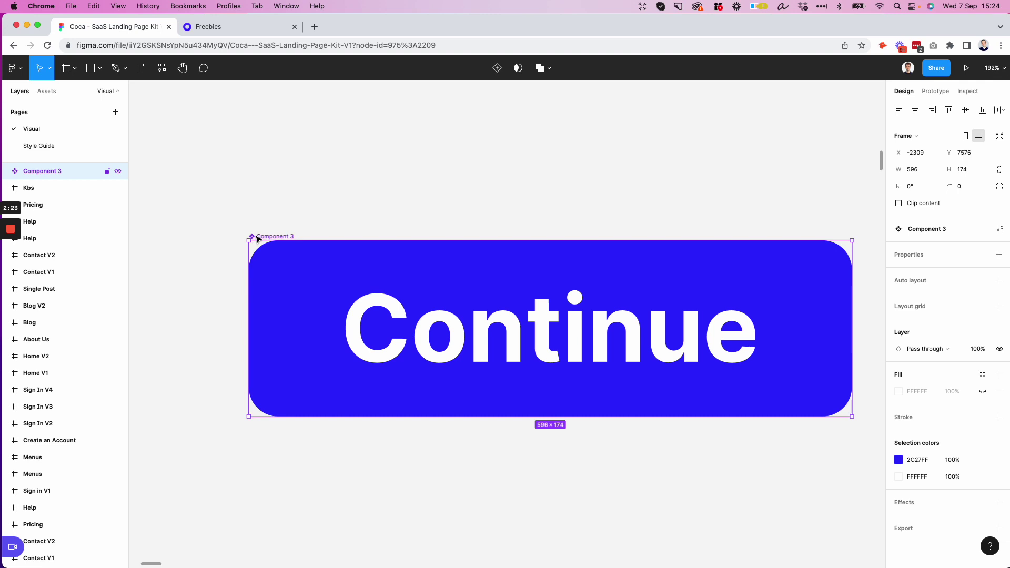
scroll(263, 243, "down", 2)
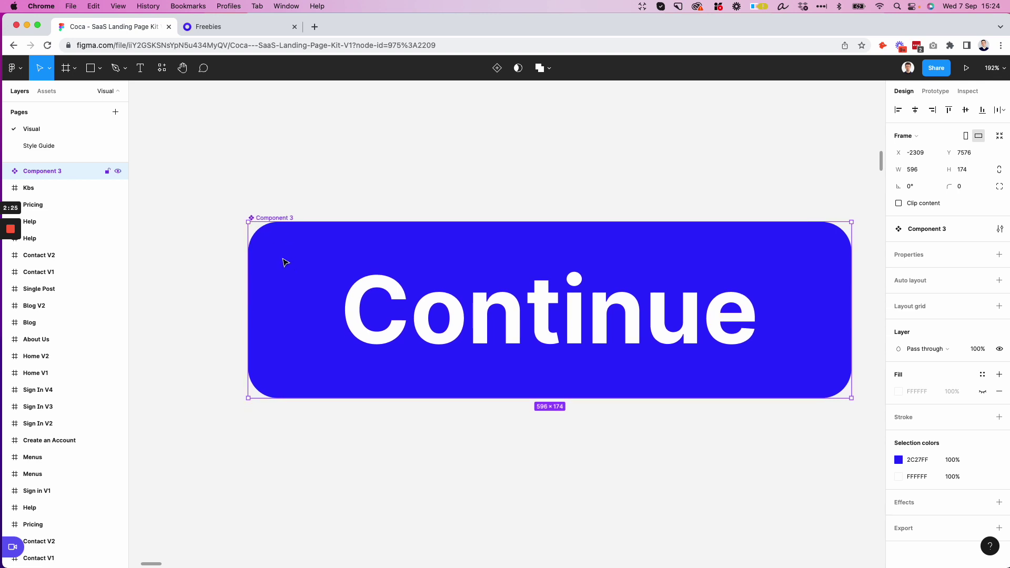
scroll(262, 227, "down", 5)
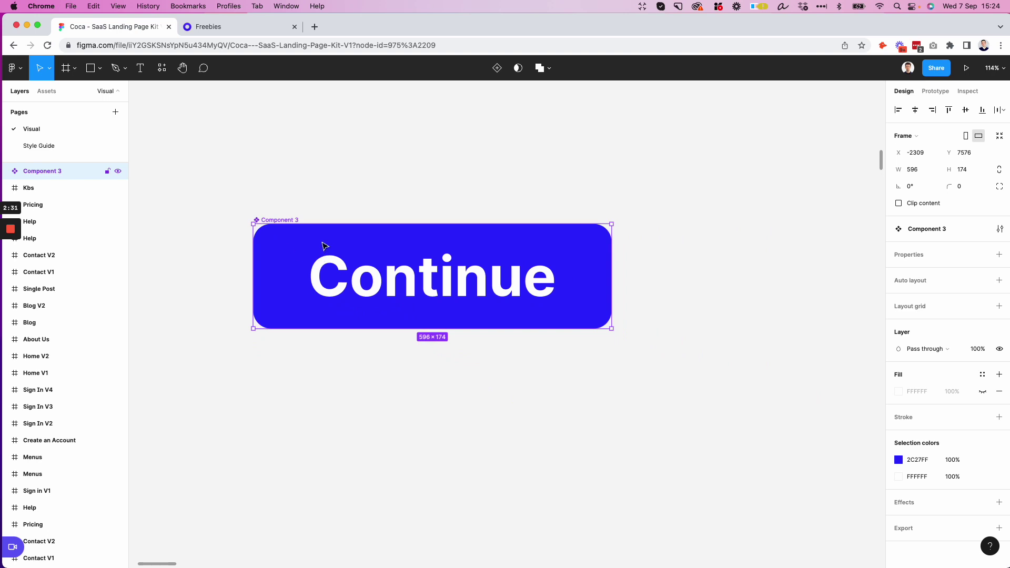
scroll(325, 248, "down", 2)
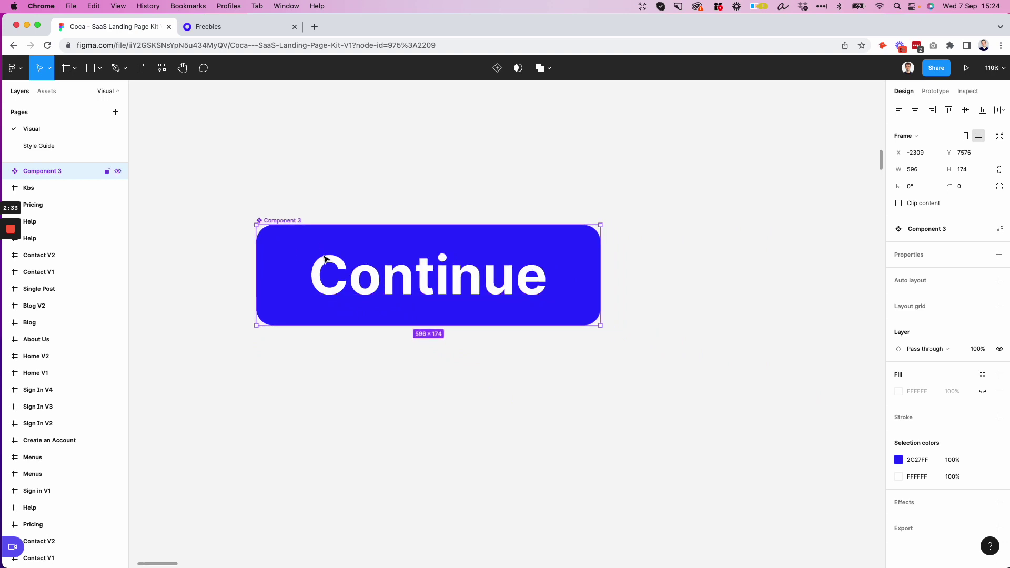
scroll(366, 250, "left", 3)
scroll(365, 250, "down", 2)
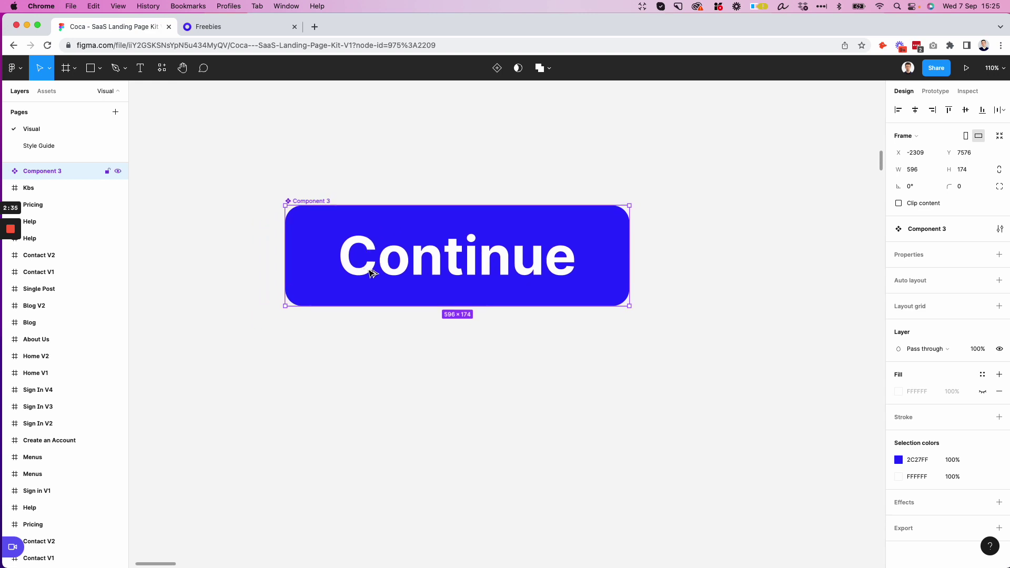
Option-drag a linked instance of the Continue button below the main component.
left_click_drag(412, 241, 413, 420)
scroll(402, 357, "down", 3)
scroll(401, 357, "left", 1)
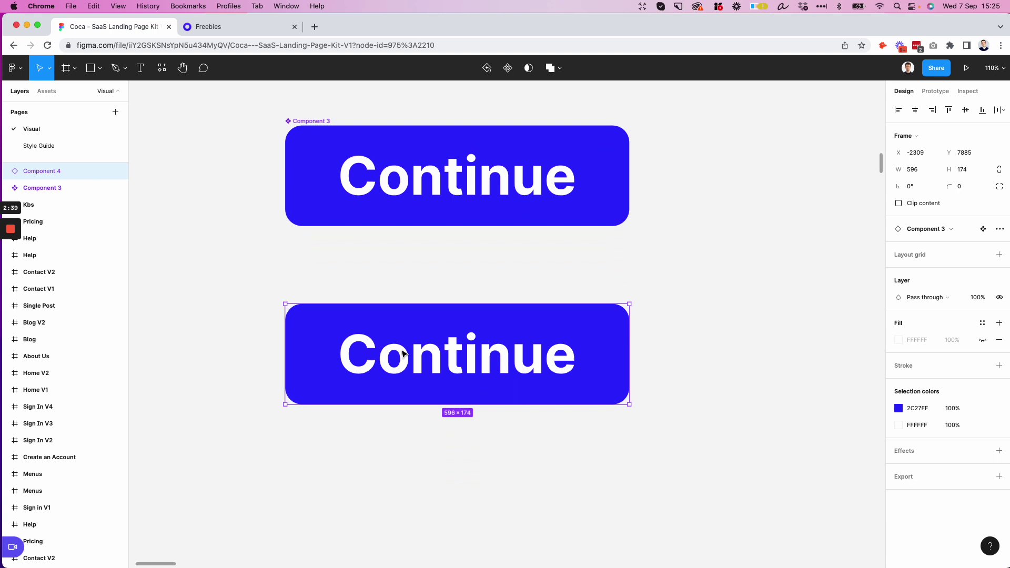
scroll(429, 269, "up", 1)
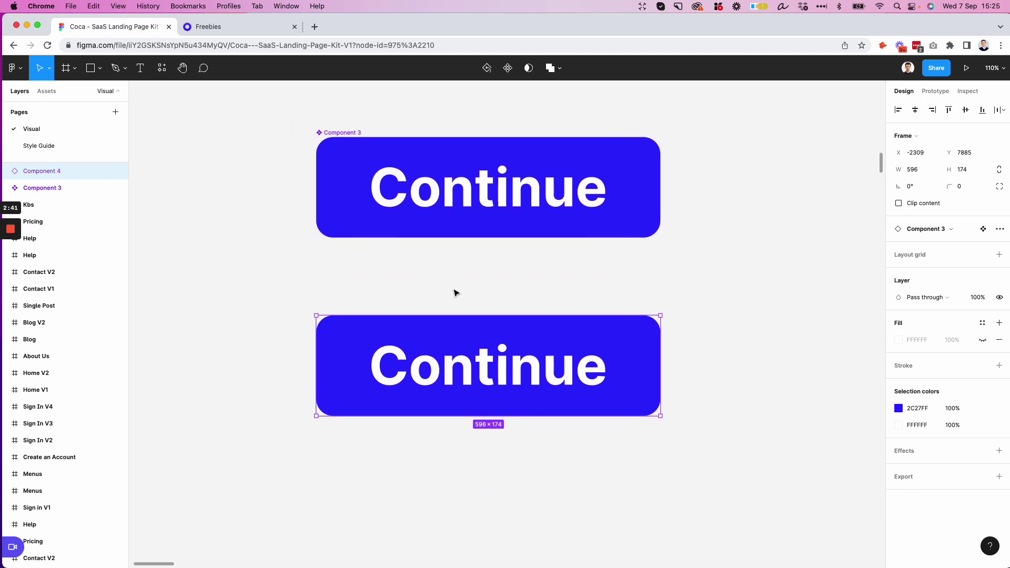
scroll(424, 327, "up", 2)
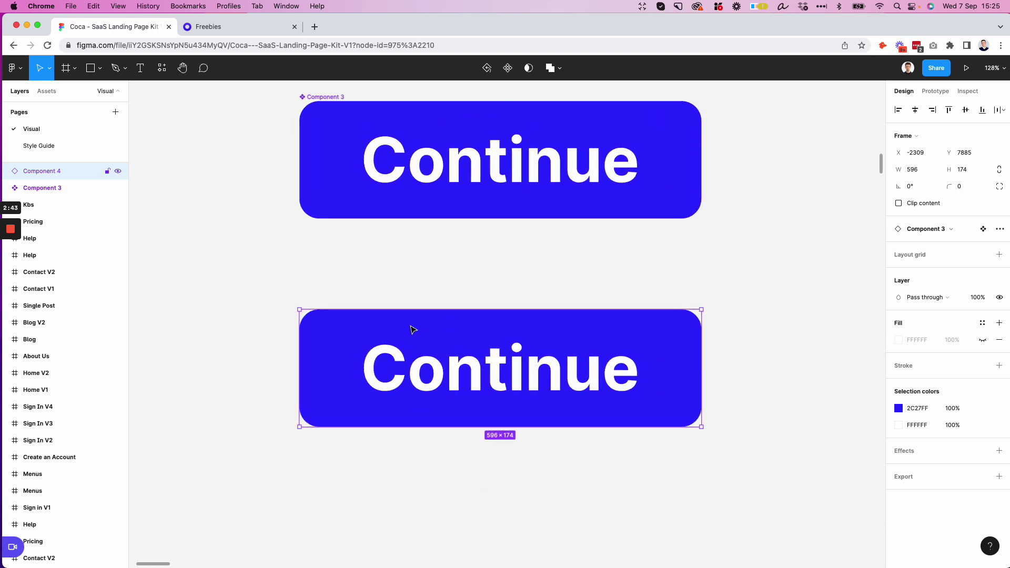
scroll(314, 321, "up", 1)
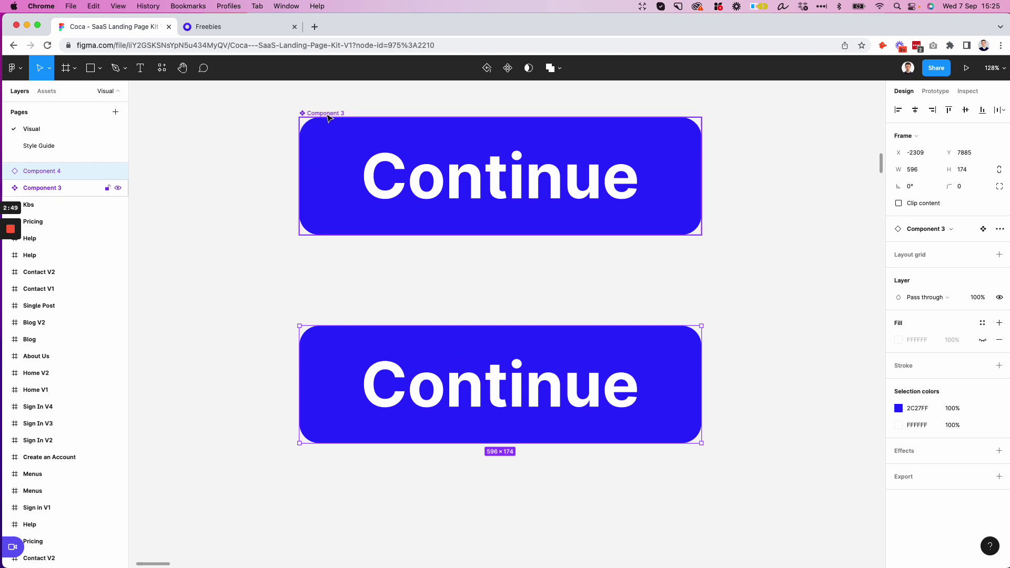
scroll(336, 266, "up", 3)
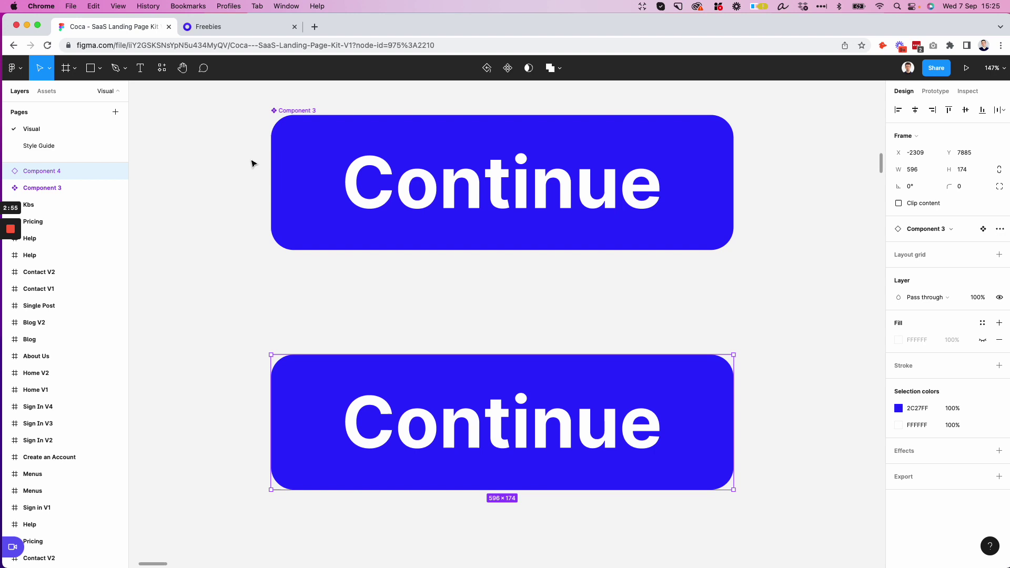
scroll(284, 274, "up", 2)
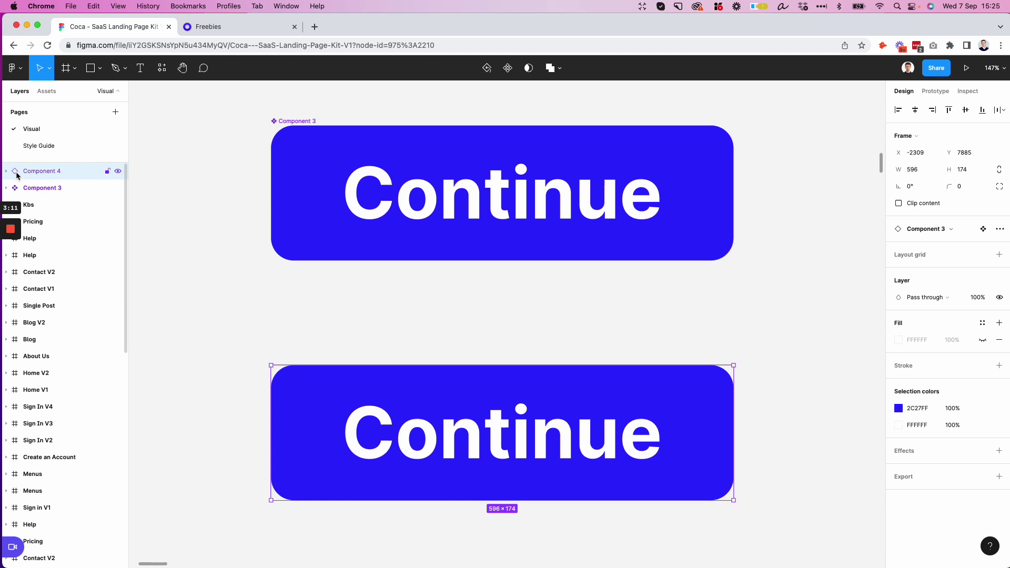
scroll(395, 267, "down", 3)
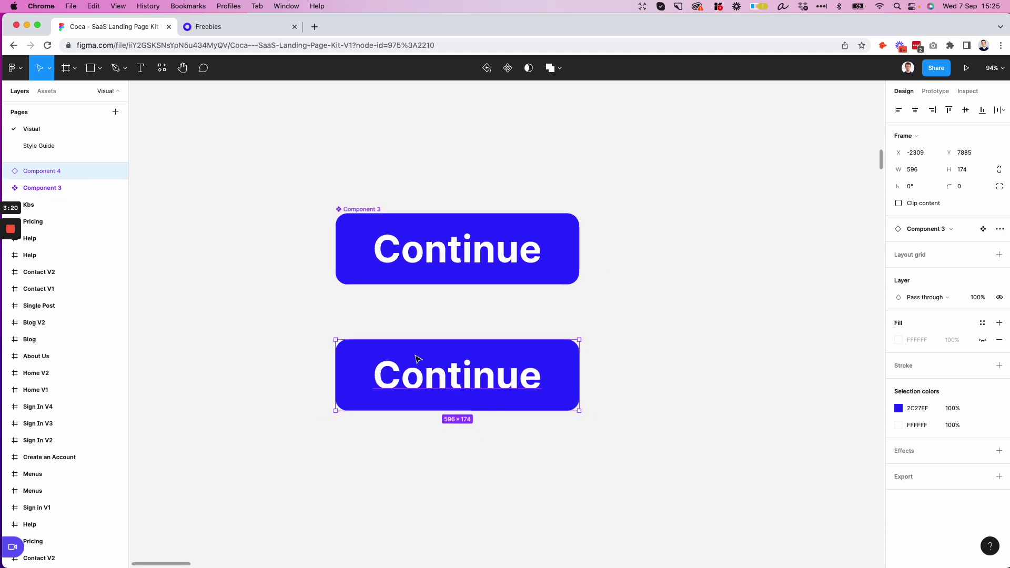
scroll(458, 393, "down", 2)
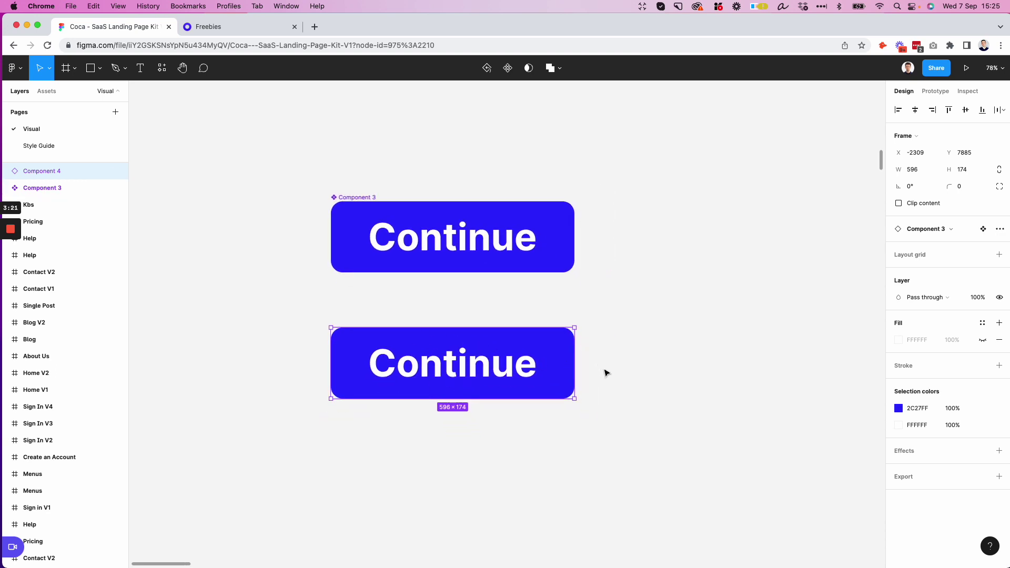
Add two more Continue instances in a row to the right, using Cmd+D.
left_click_drag(402, 358, 678, 367)
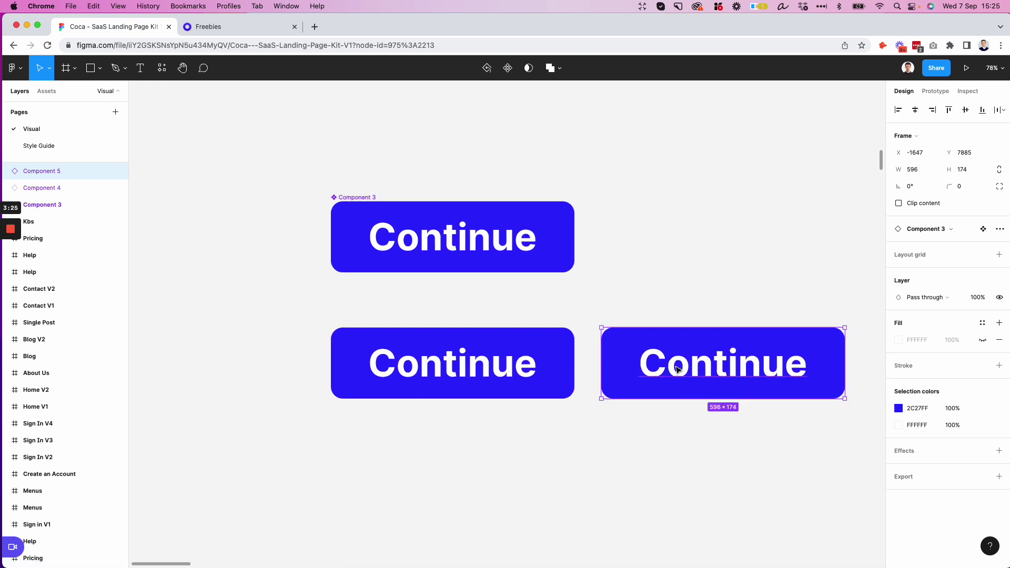
key("super+d")
scroll(579, 337, "down", 4)
left_click_drag(442, 203, 863, 384)
scroll(533, 362, "right", 5)
scroll(533, 362, "left", 3)
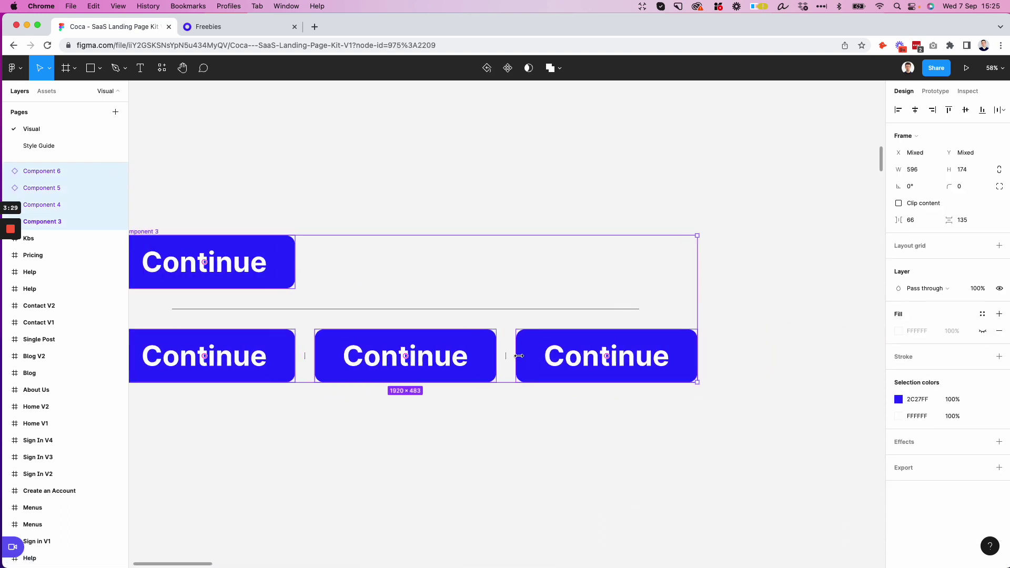
key("Escape")
Move the main component above the middle instance and nudge its label.
left_click_drag(309, 270, 500, 270)
scroll(500, 270, "up", 3)
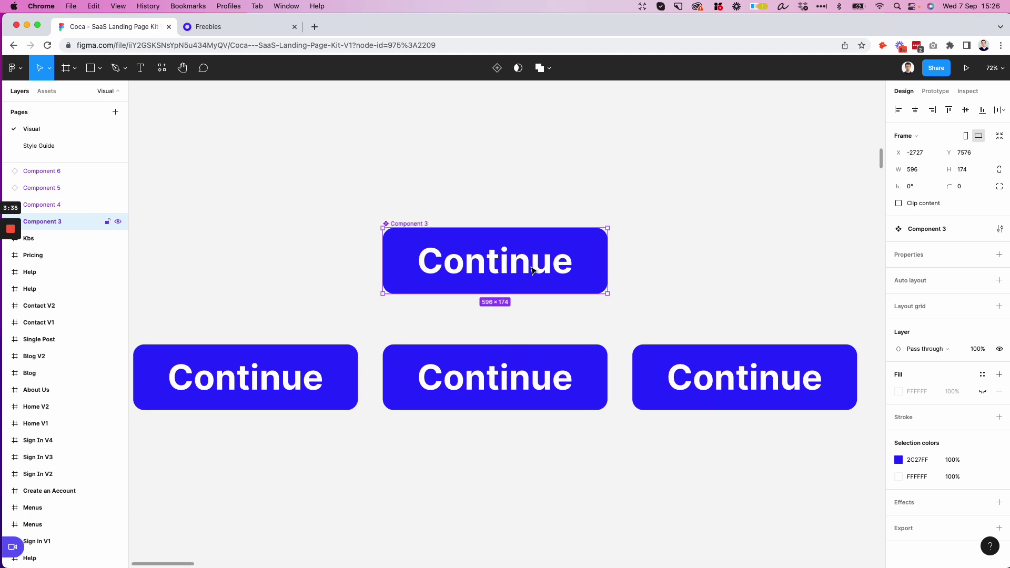
double_click(506, 268)
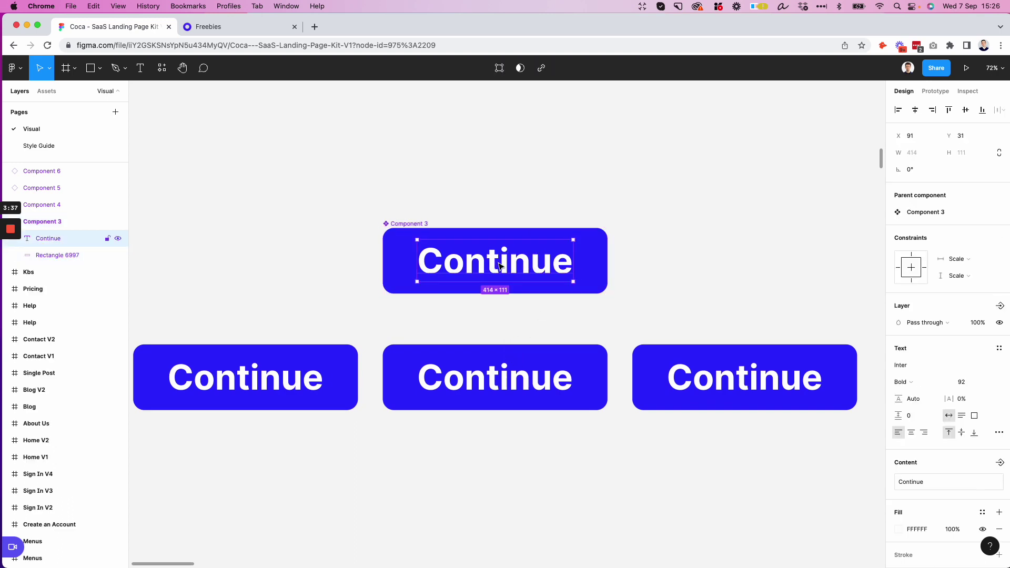
mouse_move(508, 268)
left_mouse_down()
mouse_move(483, 269)
mouse_move(533, 269)
mouse_move(483, 269)
mouse_move(528, 269)
mouse_move(511, 265)
left_mouse_up()
Change the main component's Rectangle 6997 fill to green 00DB72.
left_click(408, 254)
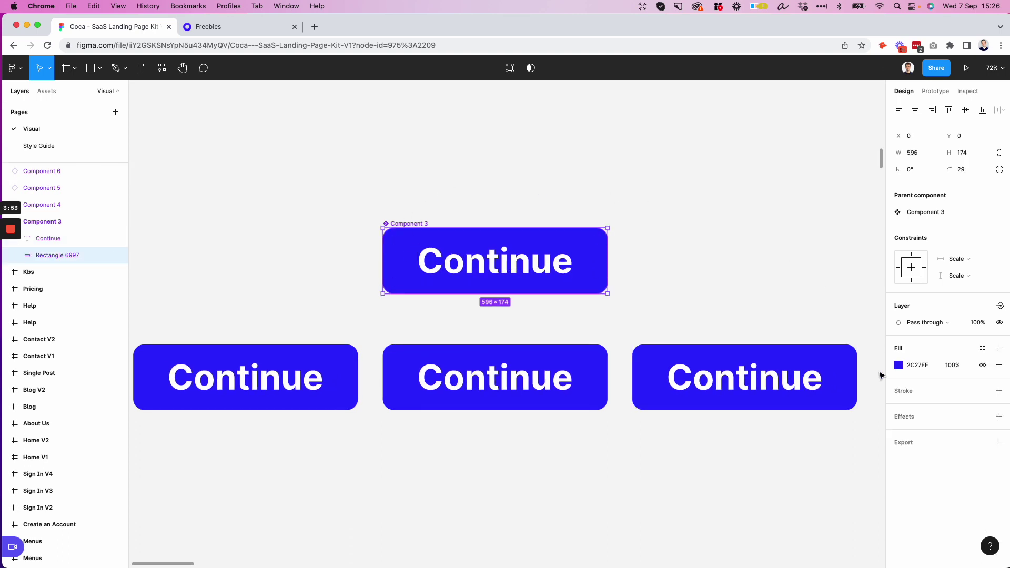
left_click(899, 365)
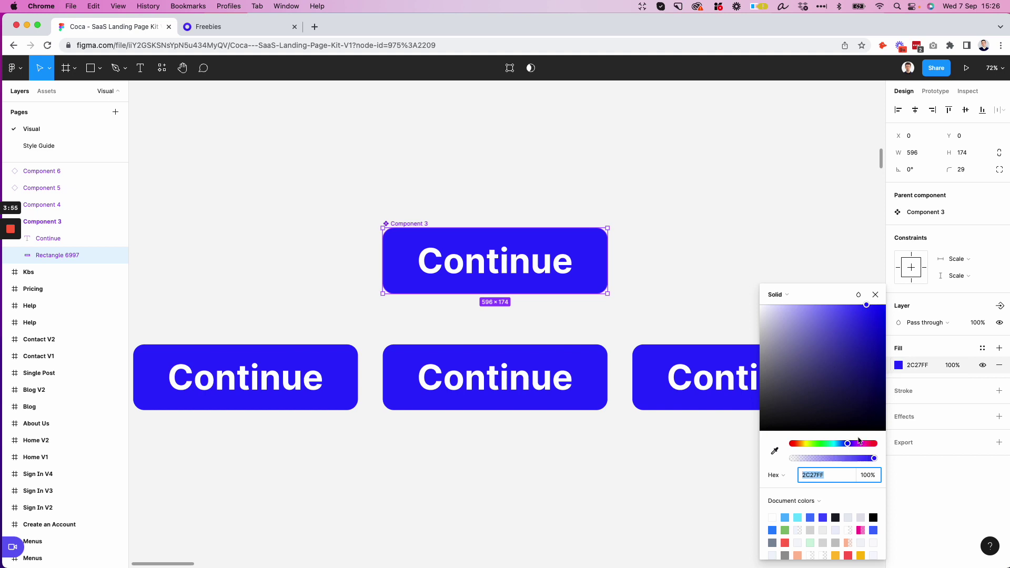
mouse_move(859, 443)
left_mouse_down()
mouse_move(868, 447)
mouse_move(811, 445)
mouse_move(827, 443)
left_mouse_up()
left_click_drag(873, 358, 902, 324)
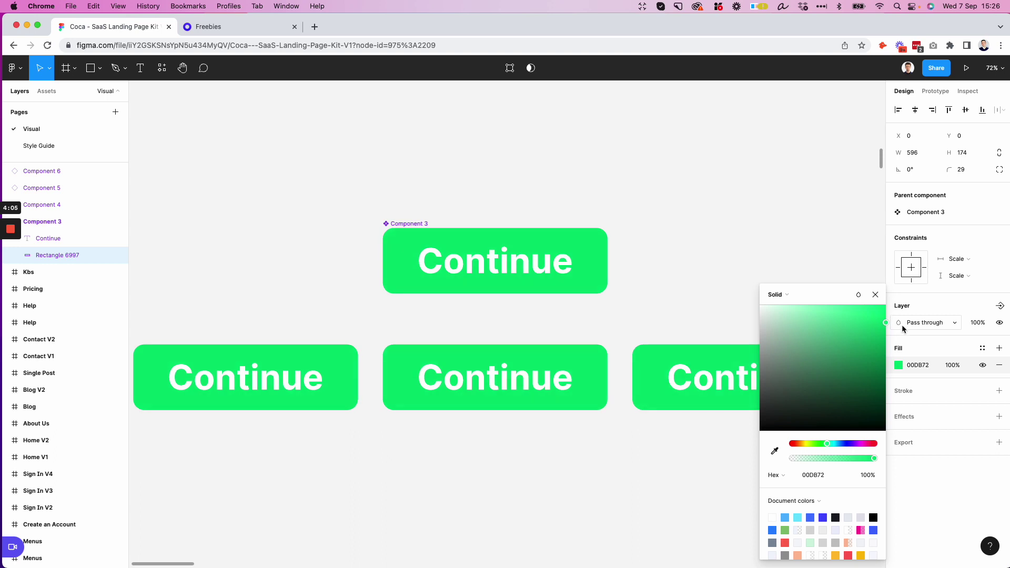
left_click(805, 198)
Override the middle instance's fill to blue, then undo back to green 00DB72.
double_click(589, 368)
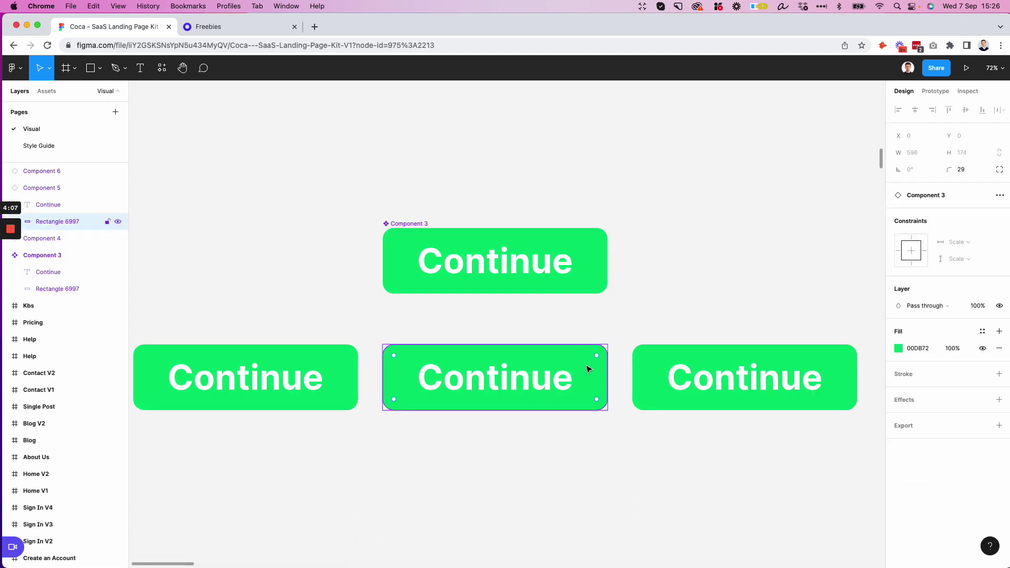
left_click(899, 349)
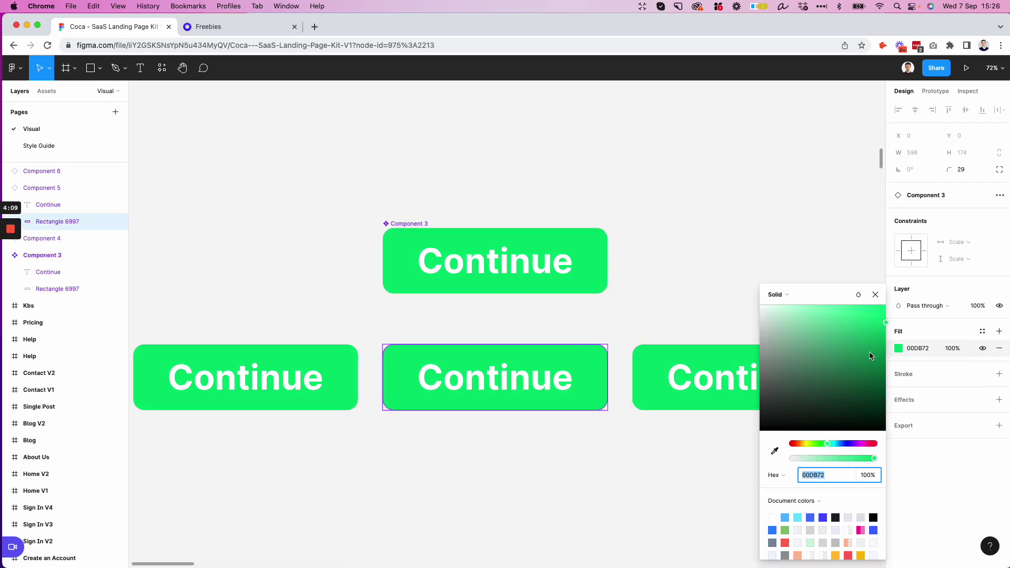
left_click(841, 444)
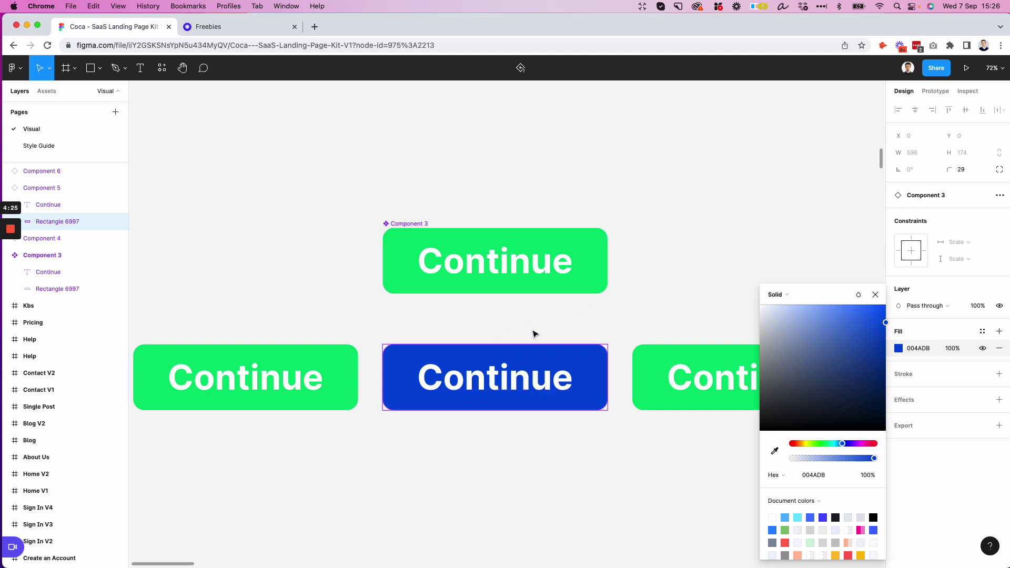
key("super+z")
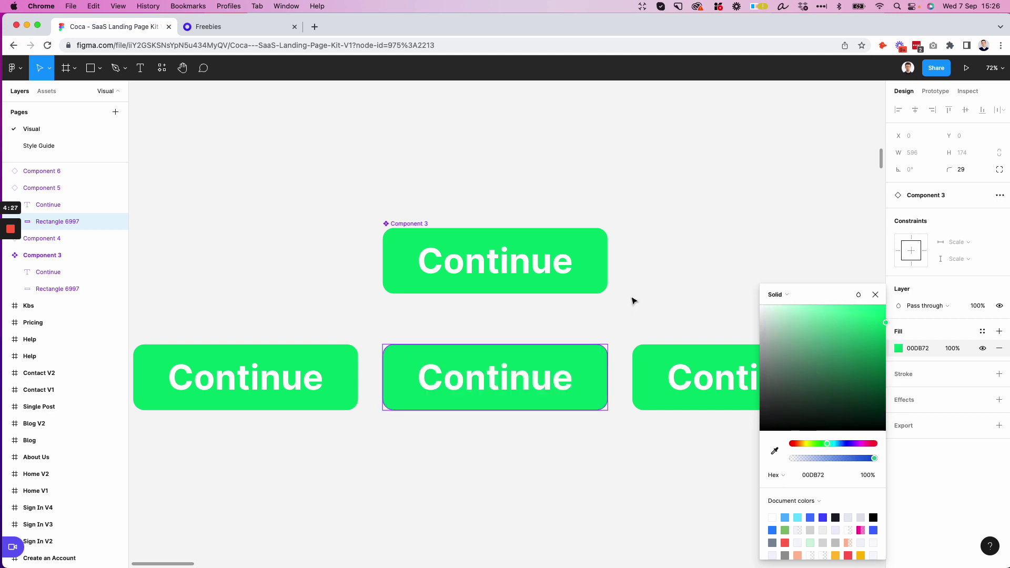
Detach the middle Continue button instance from its main component.
left_click(633, 301)
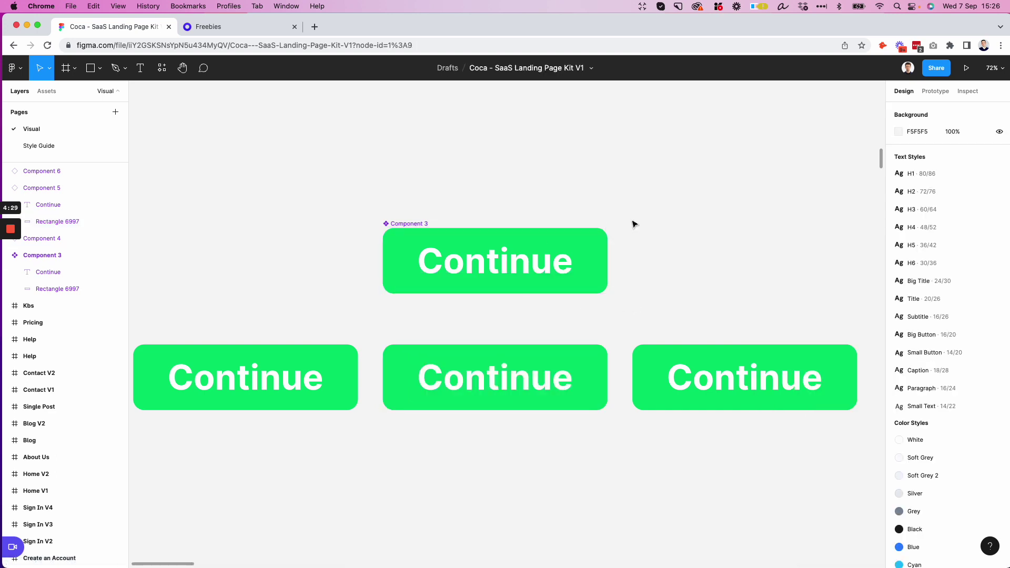
scroll(560, 241, "down", 1)
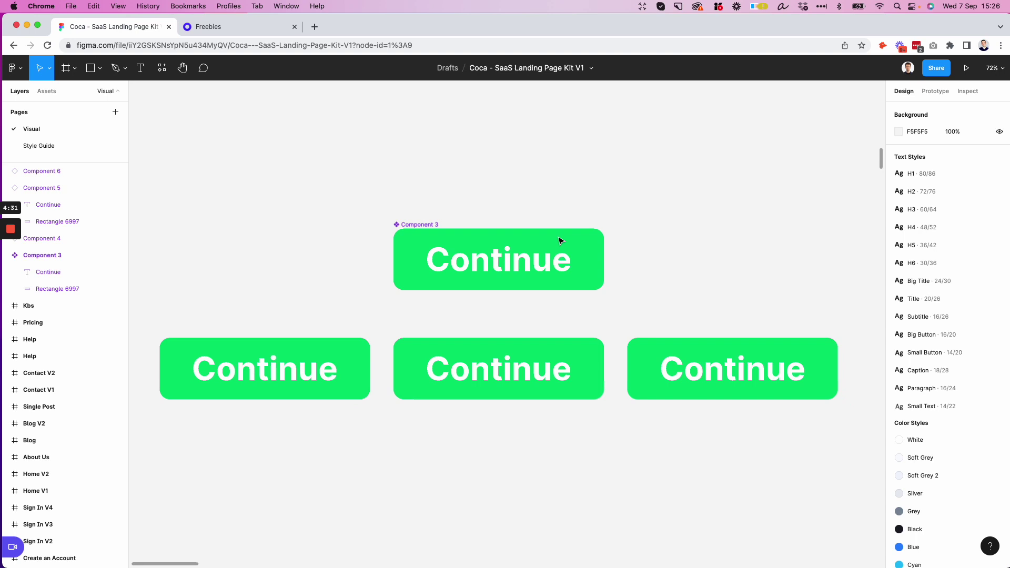
left_click(472, 349)
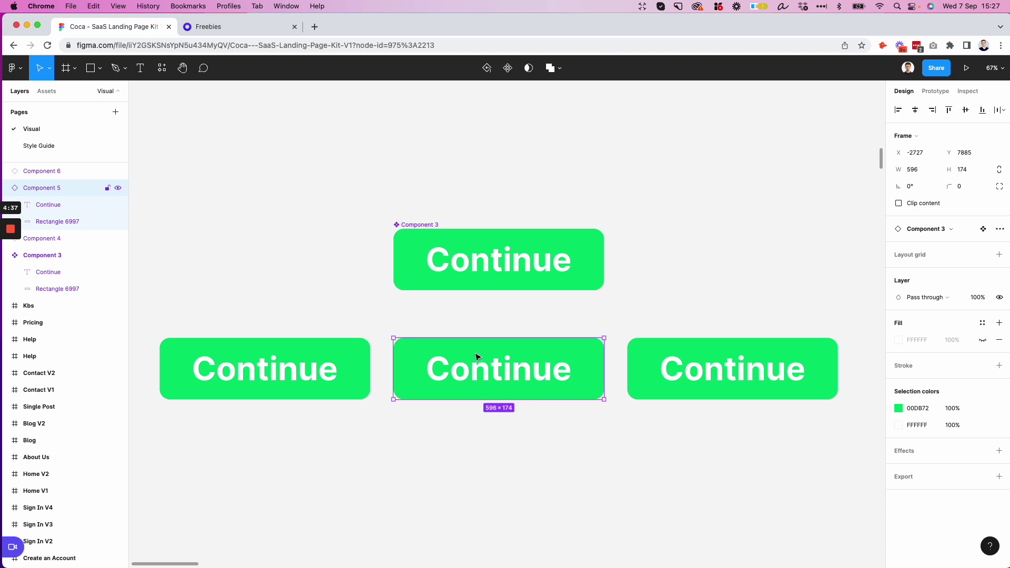
scroll(481, 361, "down", 1)
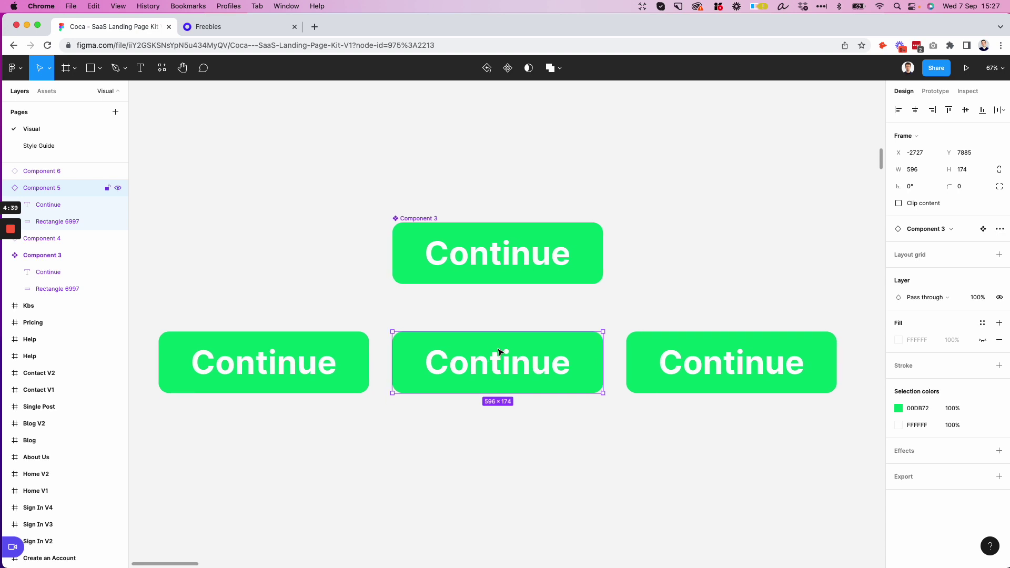
right_click(500, 352)
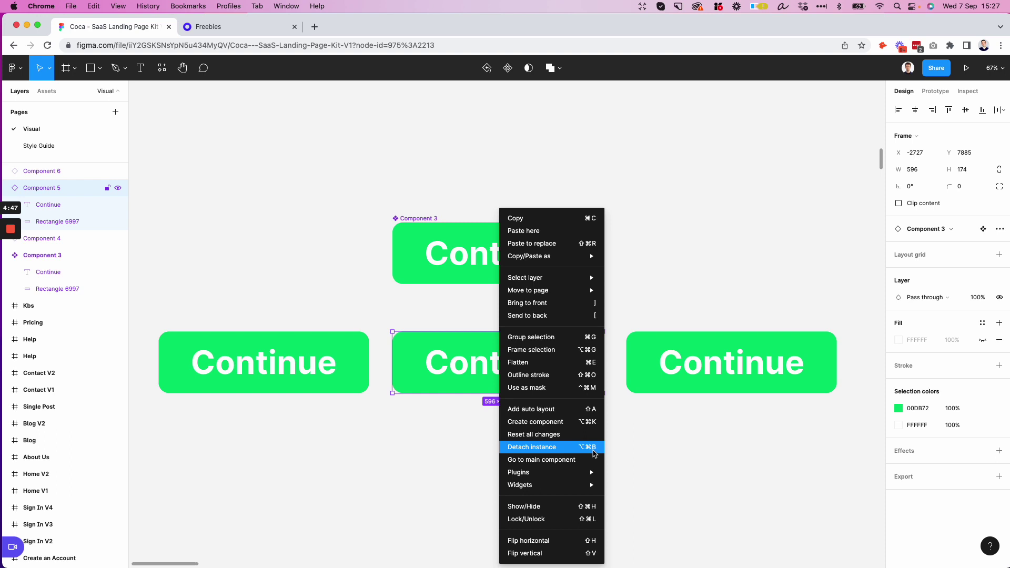
left_click(557, 448)
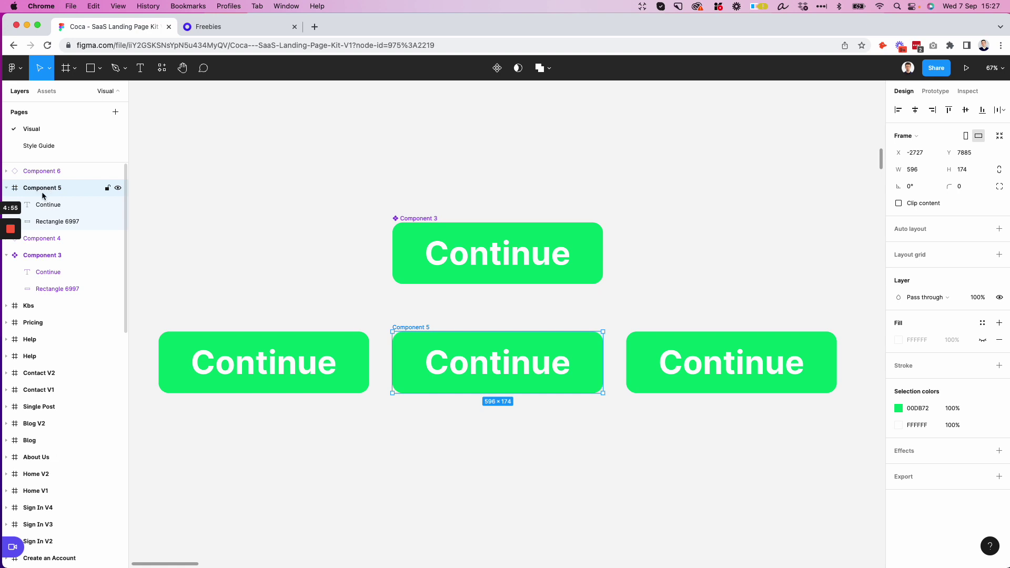
Deselect the detached button and review the row of green buttons.
left_click(502, 182)
scroll(502, 183, "down", 2)
scroll(504, 184, "up", 3)
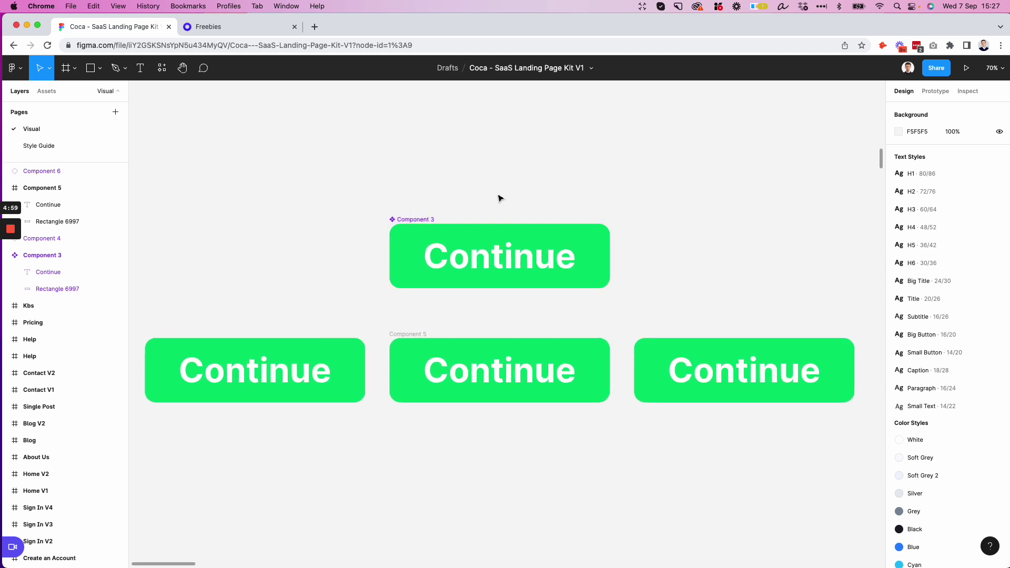
scroll(499, 195, "down", 1)
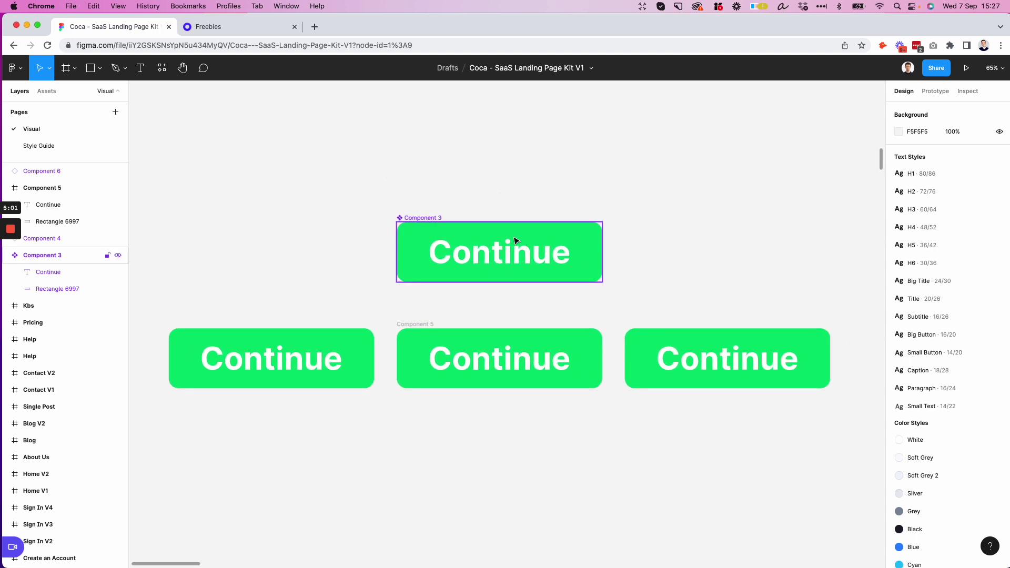
scroll(515, 240, "up", 1)
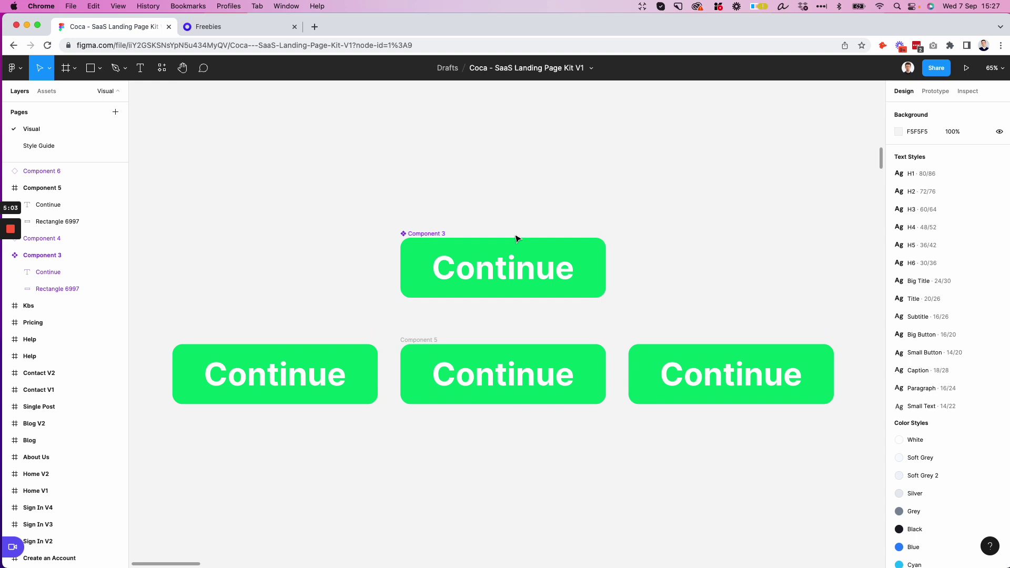
scroll(516, 238, "down", 1)
scroll(515, 238, "up", 1)
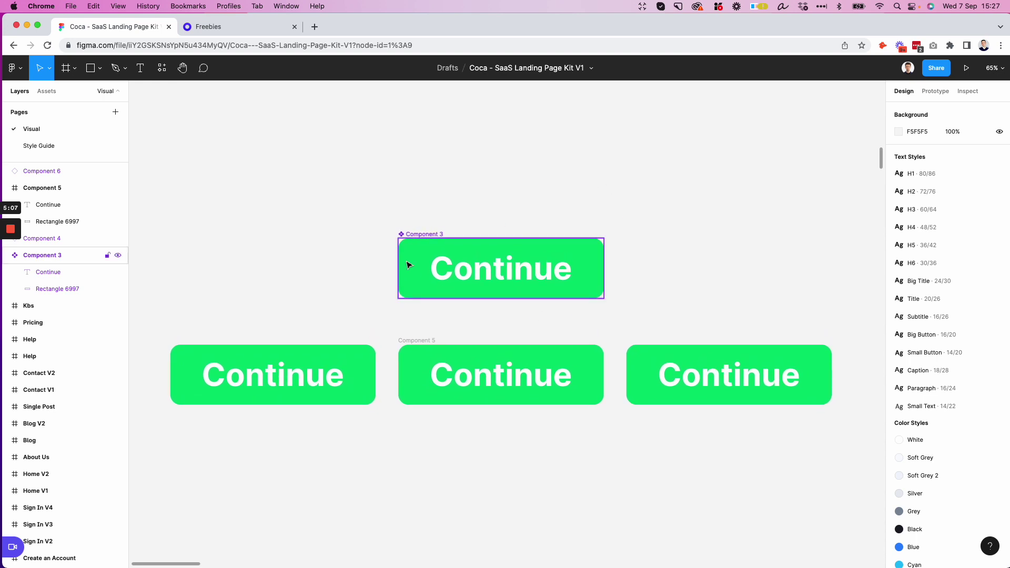
scroll(456, 216, "down", 1)
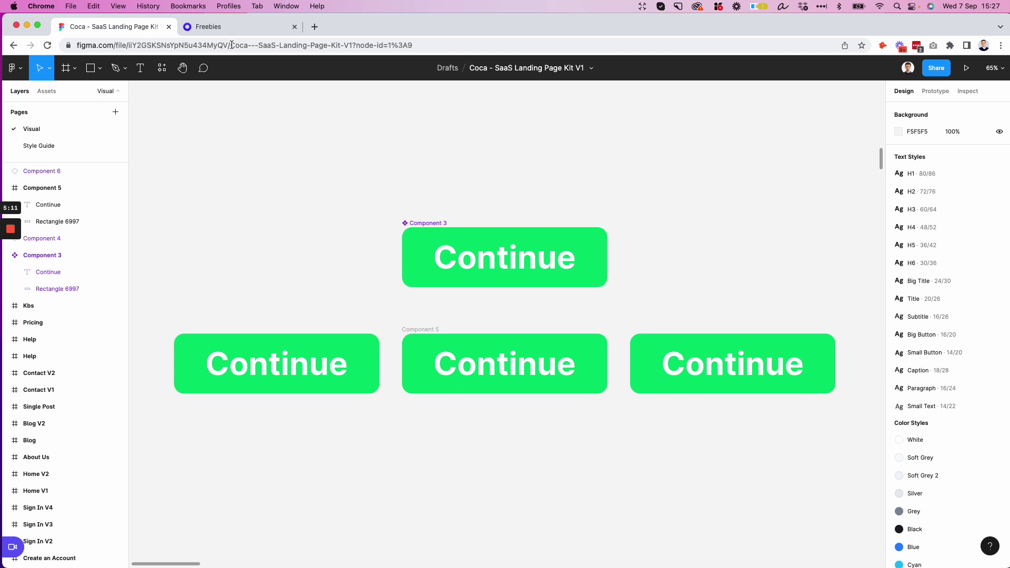
Switch to the Giglio Designs Freebies tab and scroll the free courses down to Webflow.
left_click(226, 27)
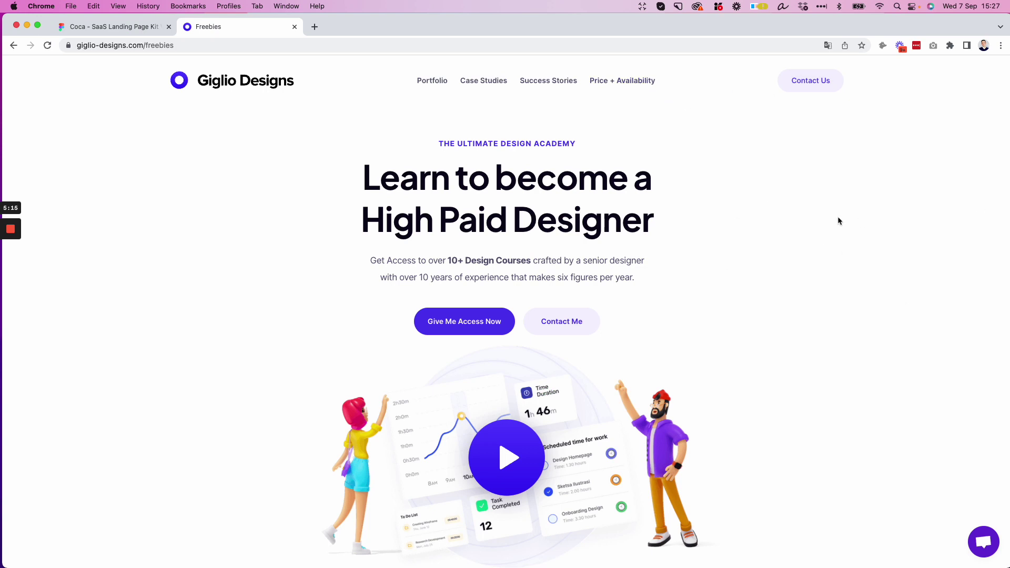
scroll(839, 220, "down", 5)
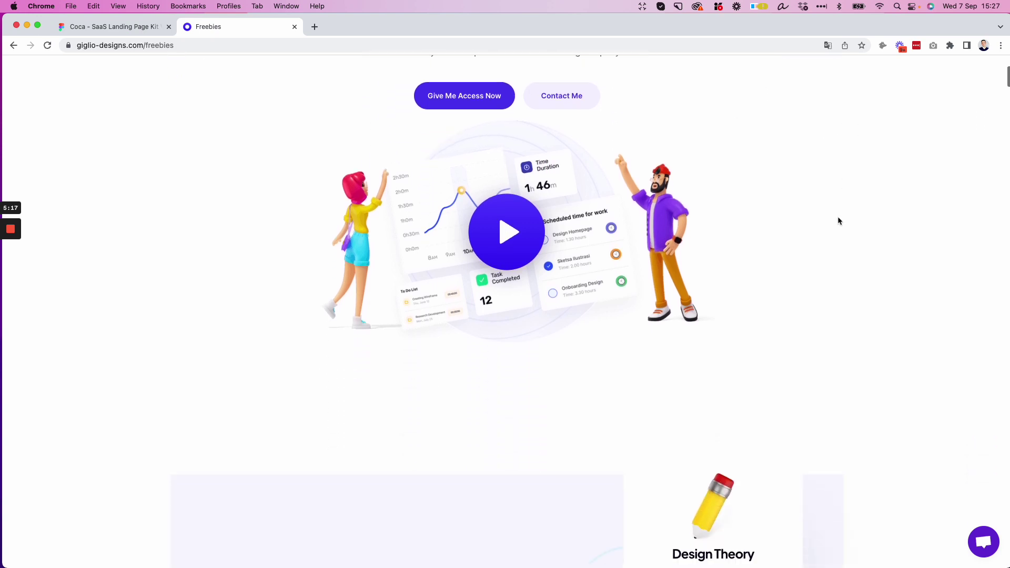
scroll(839, 220, "down", 10)
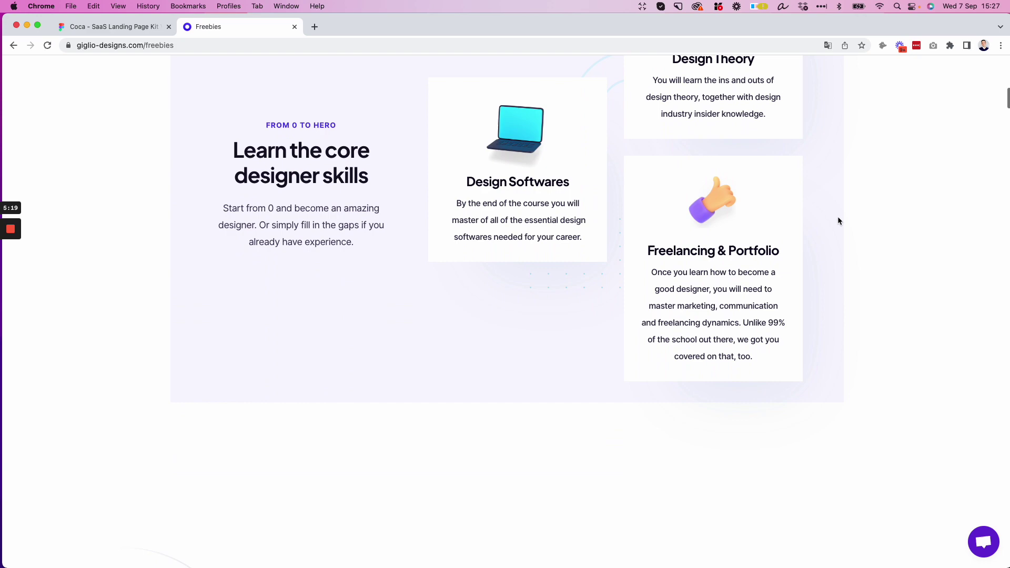
scroll(839, 221, "down", 12)
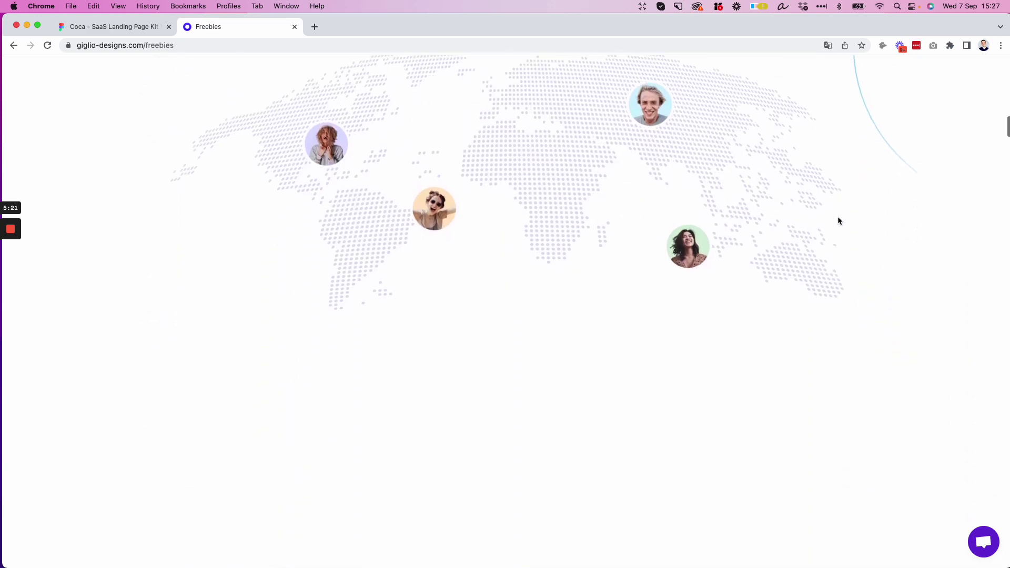
scroll(839, 220, "down", 14)
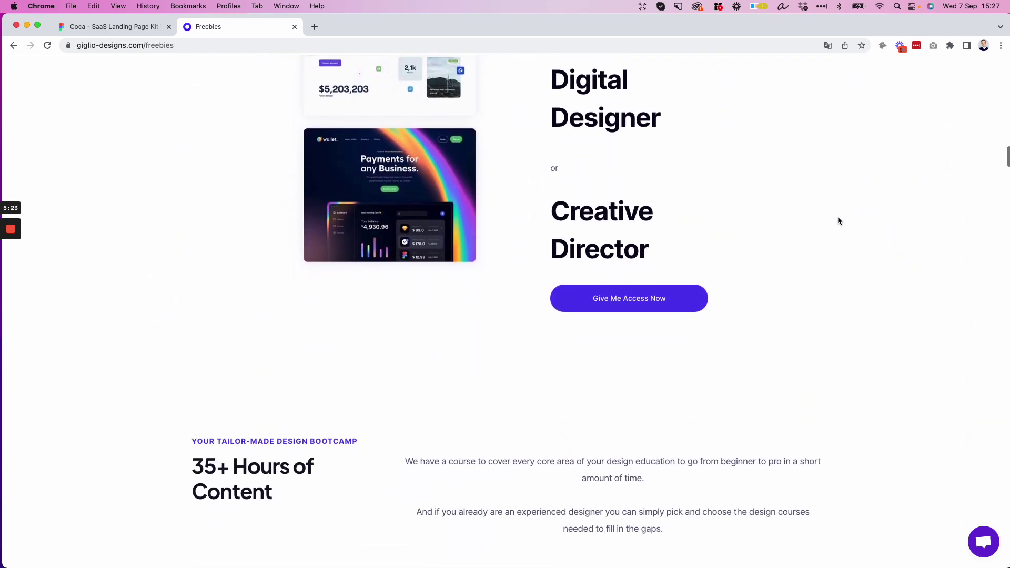
scroll(839, 220, "down", 7)
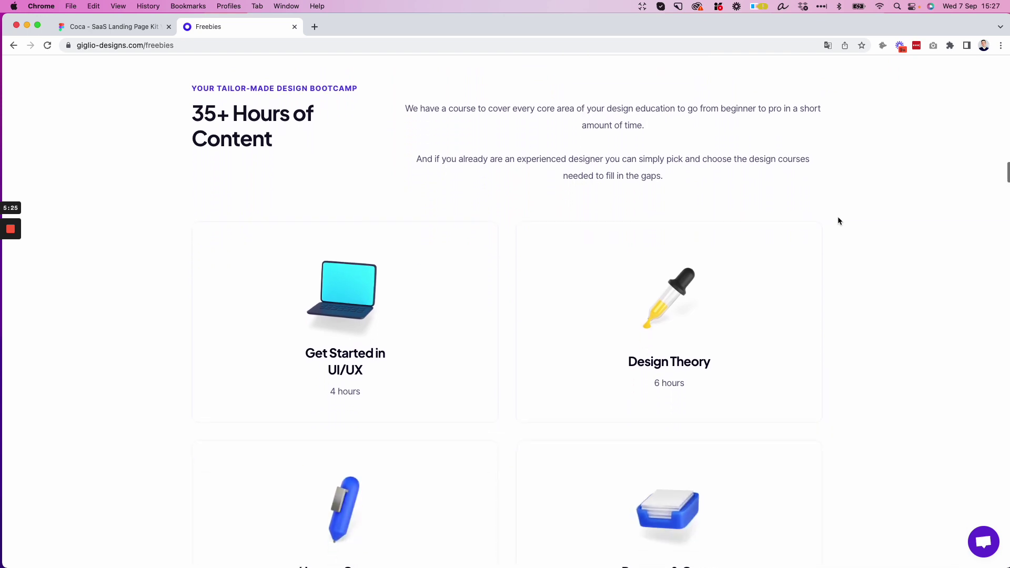
scroll(839, 220, "down", 3)
scroll(839, 221, "down", 1)
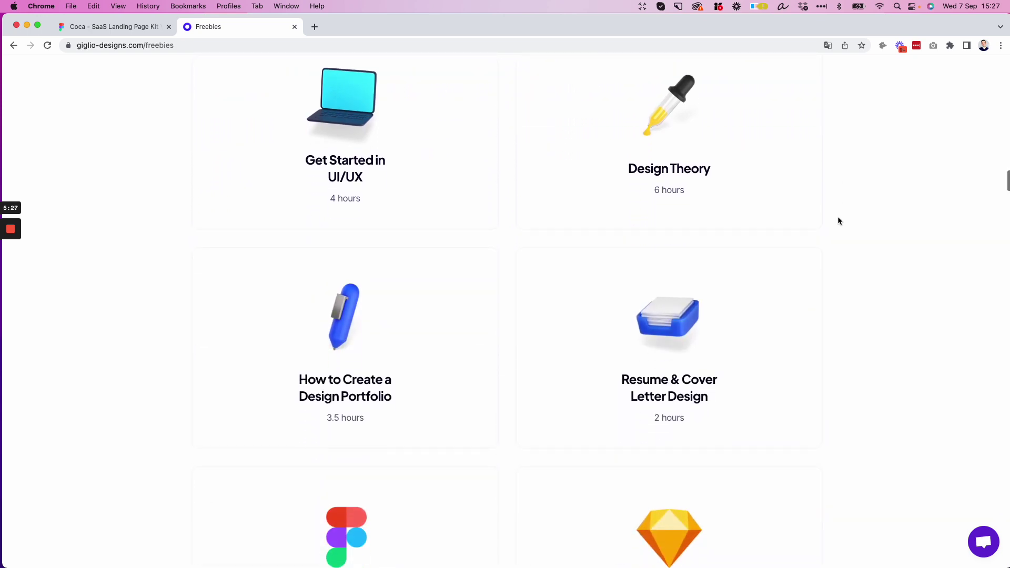
scroll(839, 221, "up", 2)
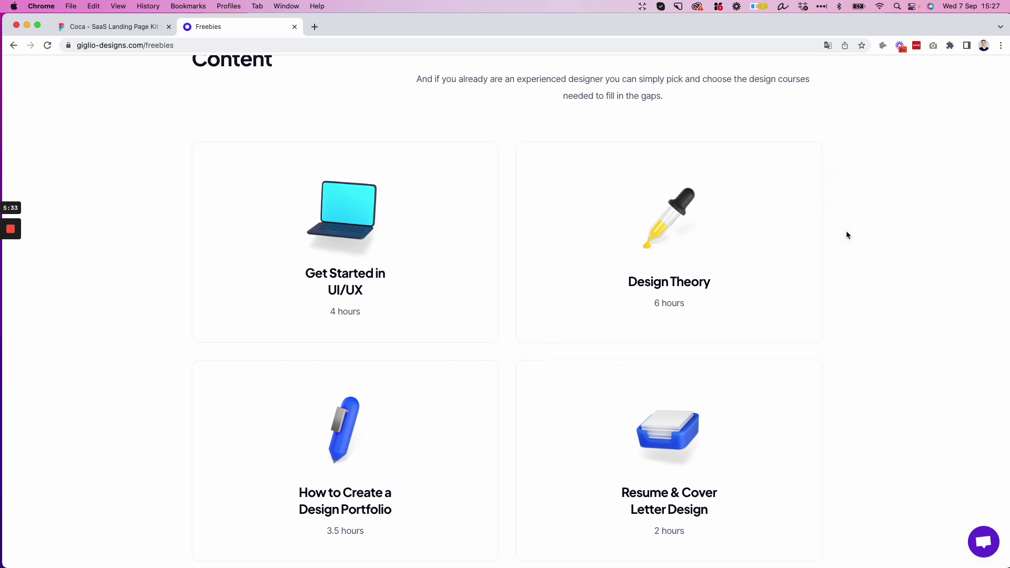
scroll(847, 234, "down", 1)
scroll(848, 235, "down", 3)
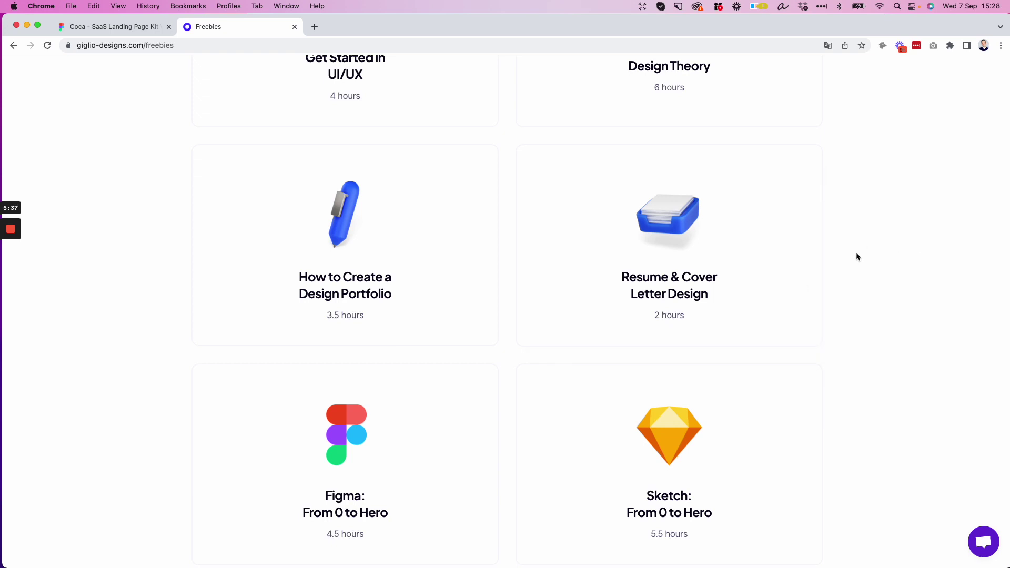
scroll(857, 257, "down", 1)
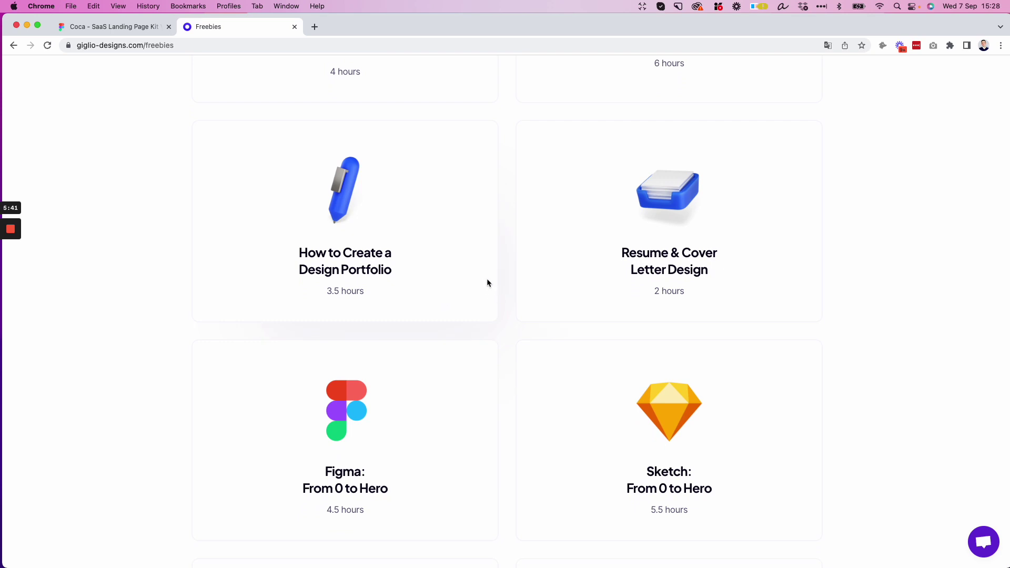
scroll(609, 301, "down", 6)
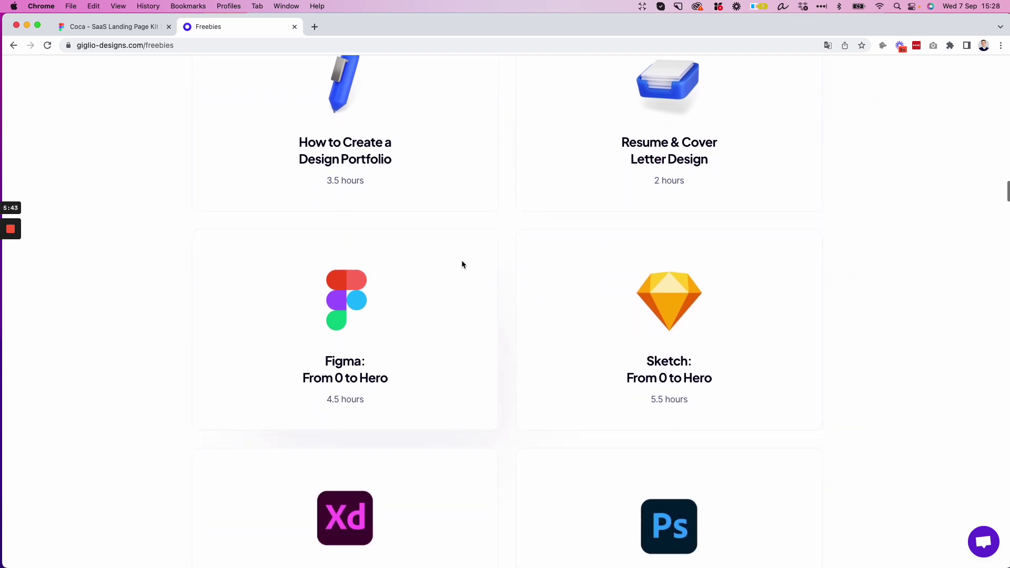
scroll(526, 185, "down", 6)
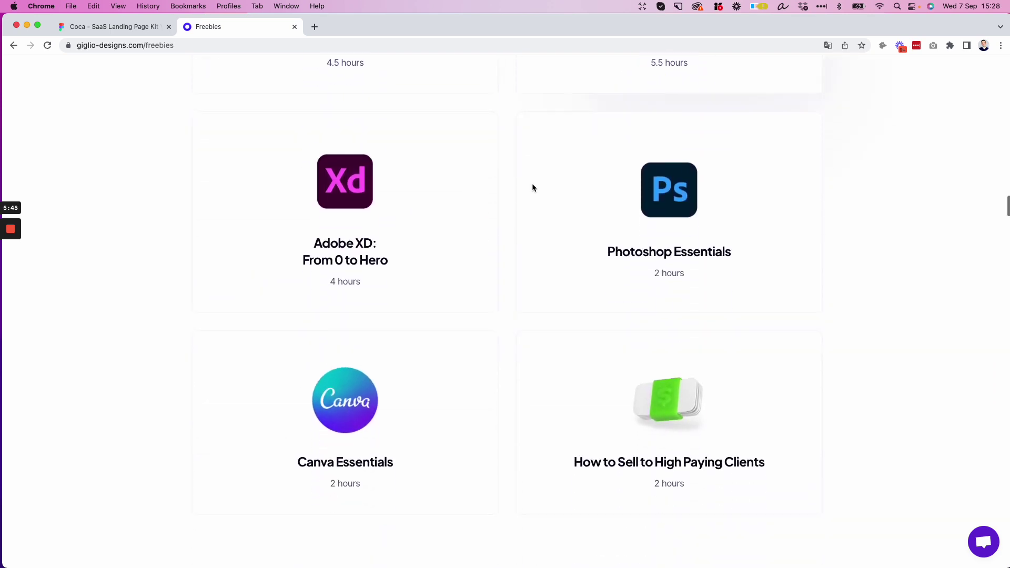
scroll(532, 185, "down", 1)
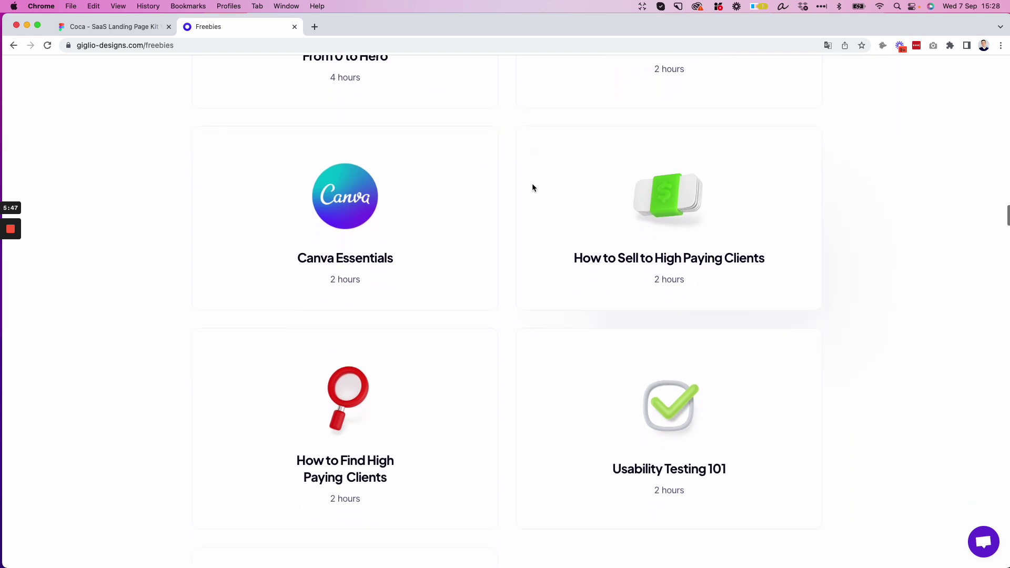
scroll(532, 188, "down", 3)
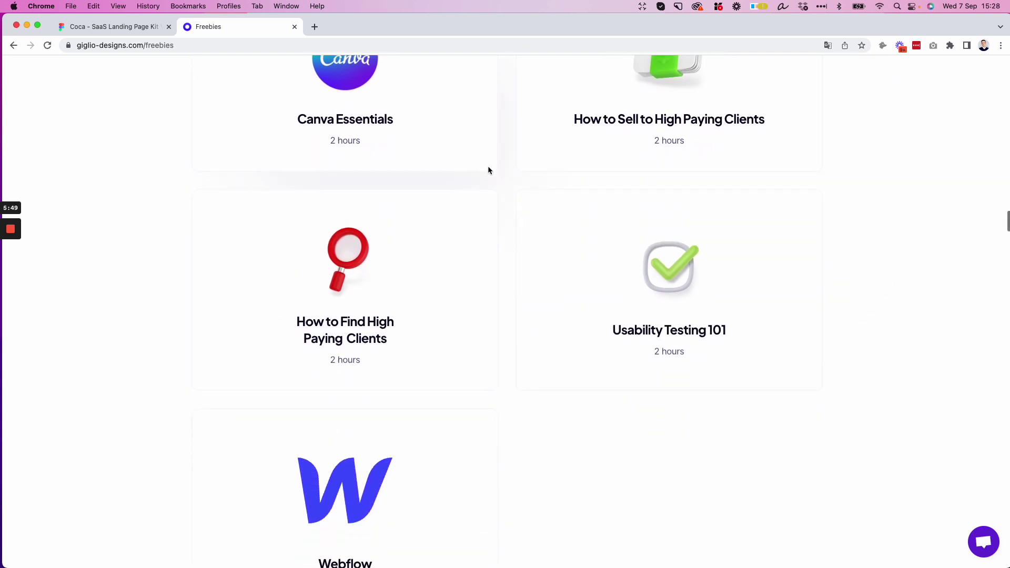
Search Google for 'designs sytems for figma' and scroll the results.
left_click(131, 29)
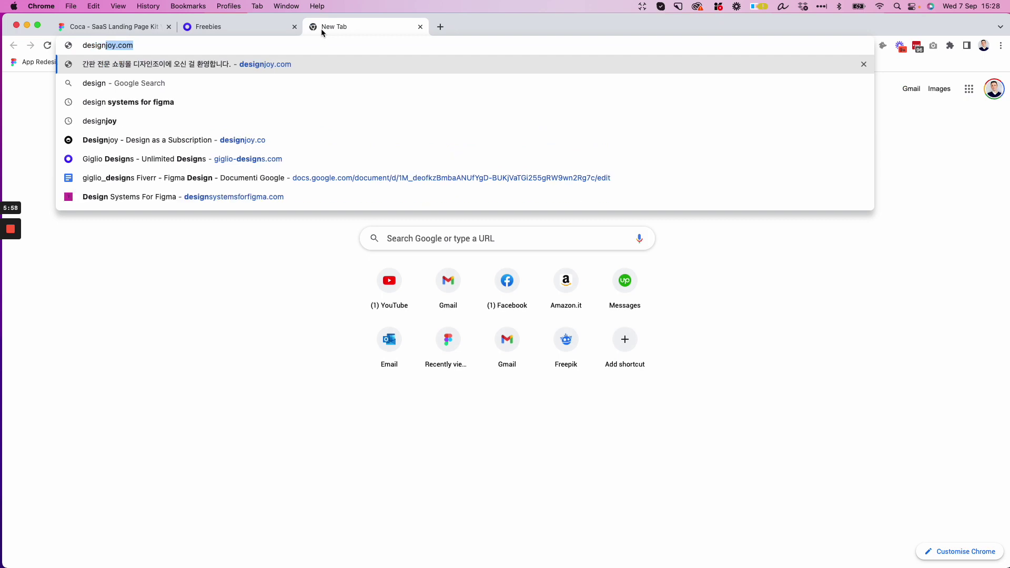
type("s syte")
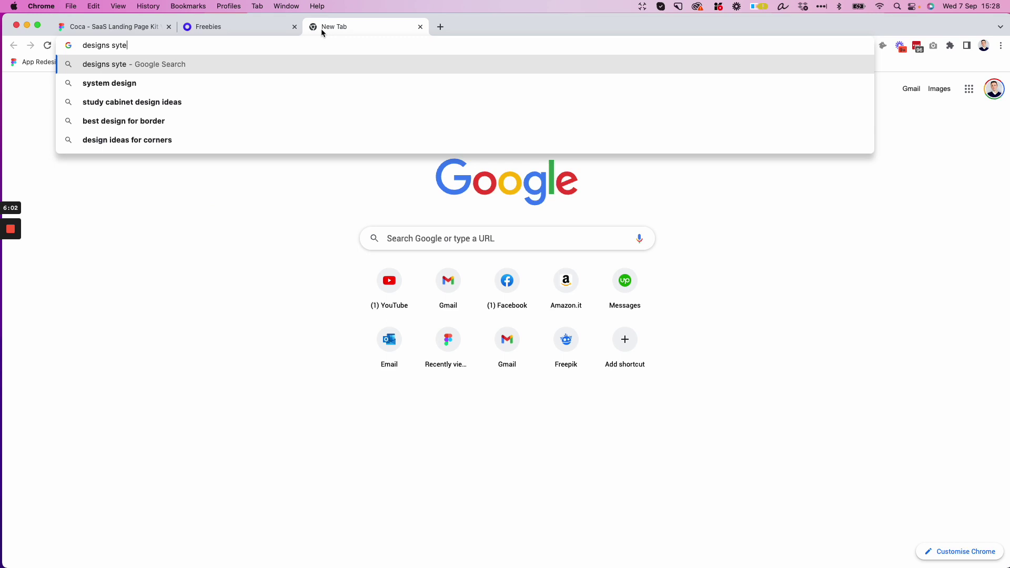
type("ms for f")
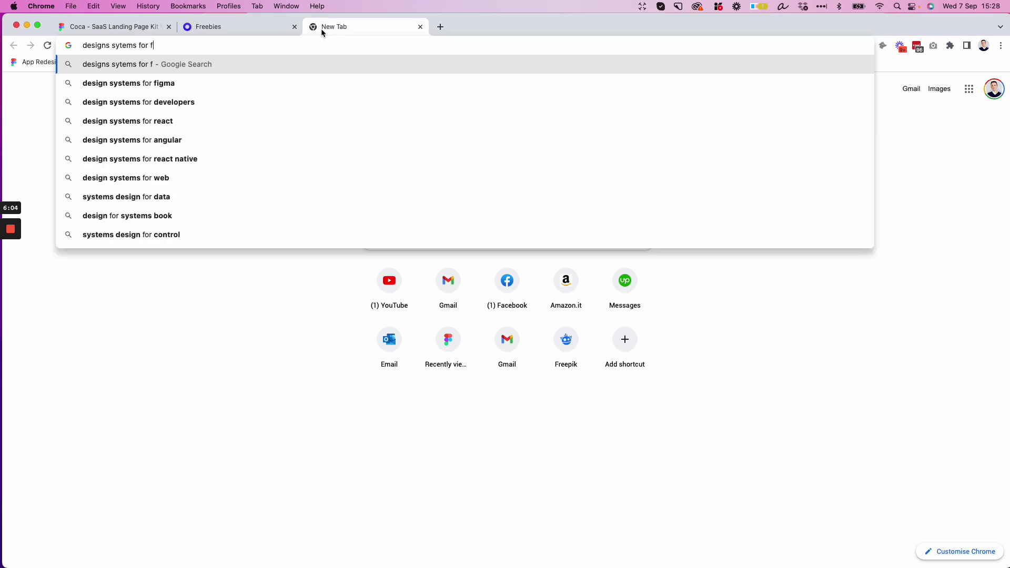
type("igma")
key("Return")
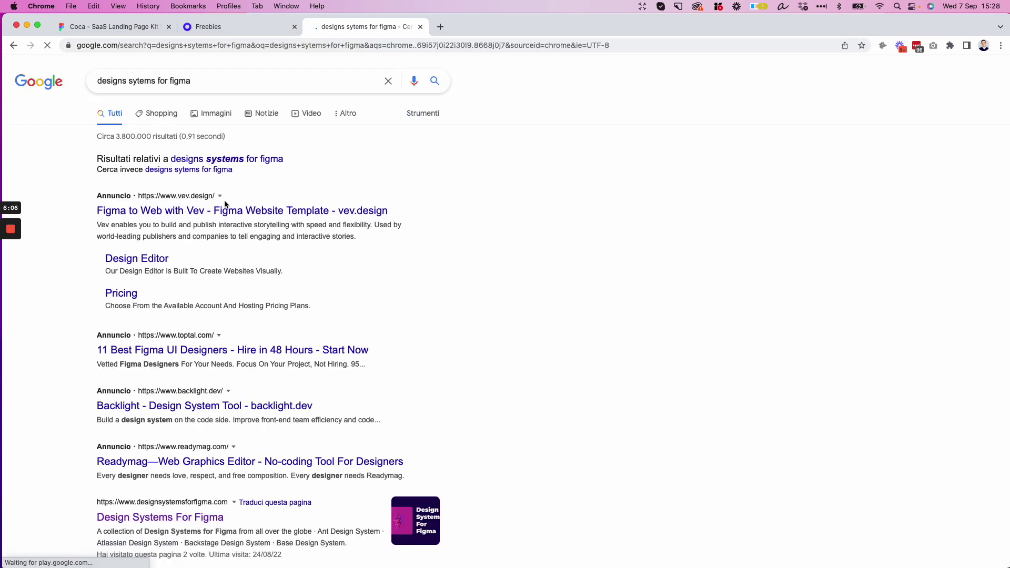
scroll(181, 452, "down", 2)
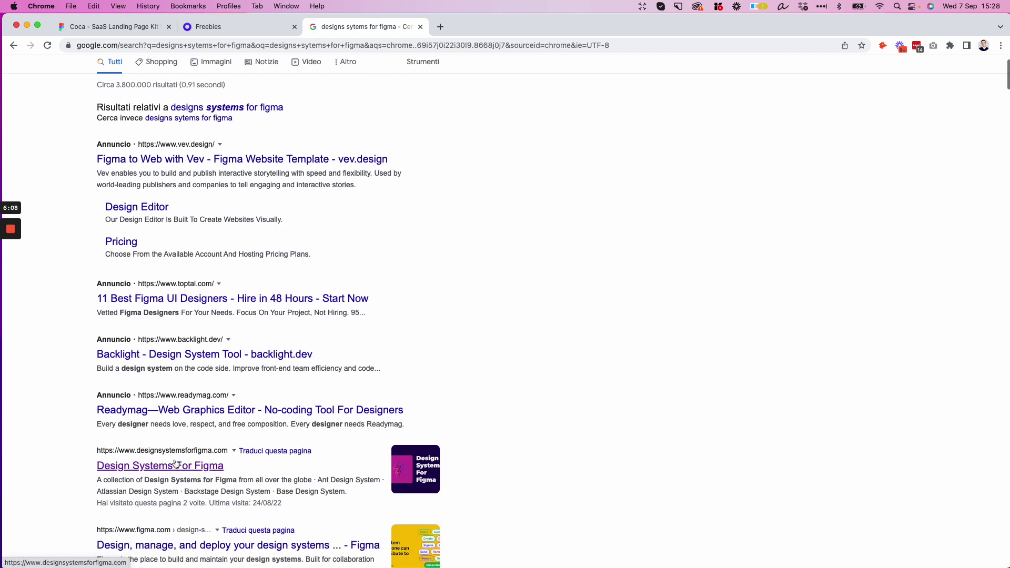
Go from the Design Systems For Figma collection to Uber's Base Gallery file page.
left_click(177, 467)
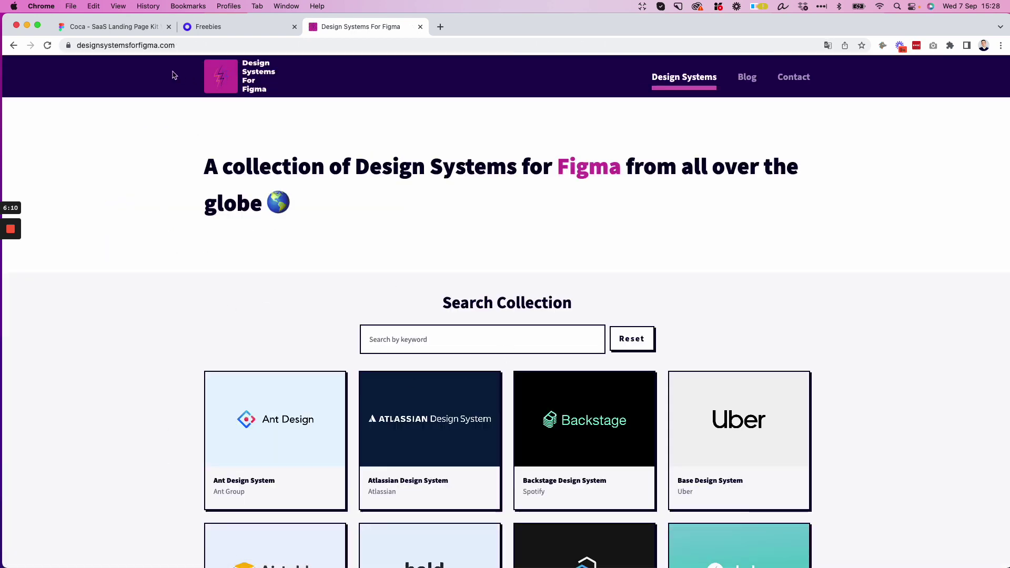
scroll(422, 99, "down", 6)
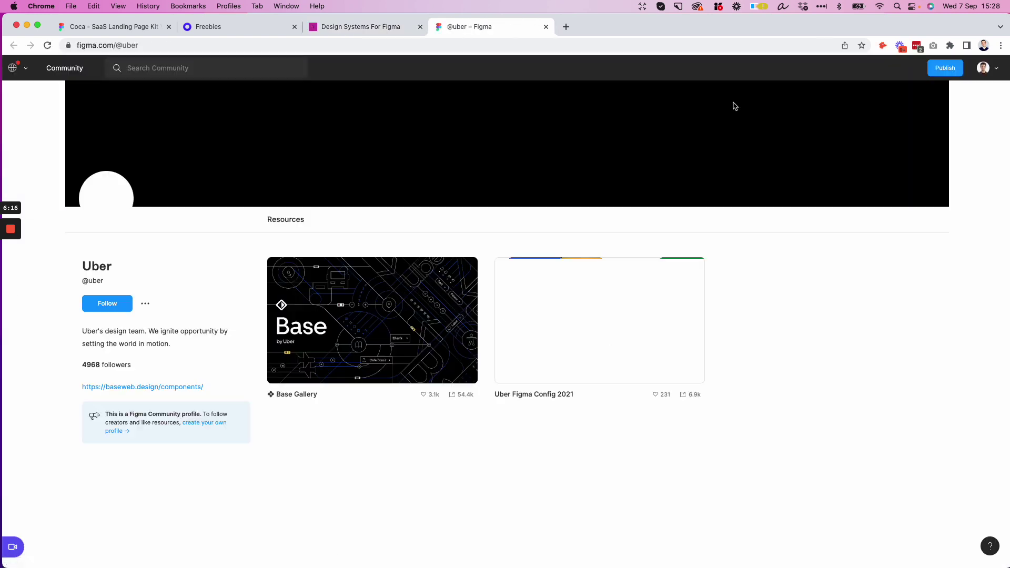
left_click(391, 318)
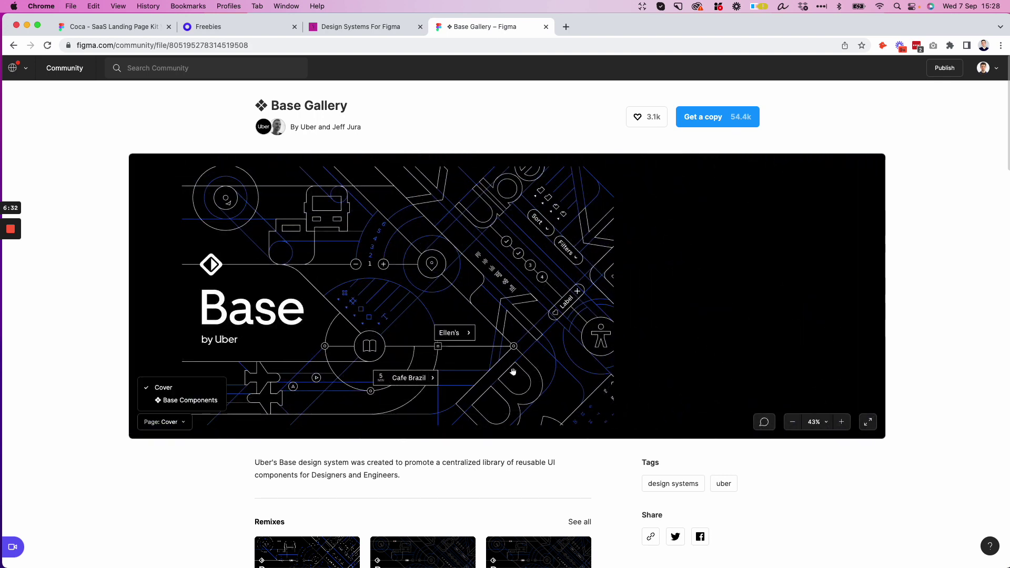
Preview the Base Components page fullscreen, panning to the Simple and Password input field variants.
left_click(182, 402)
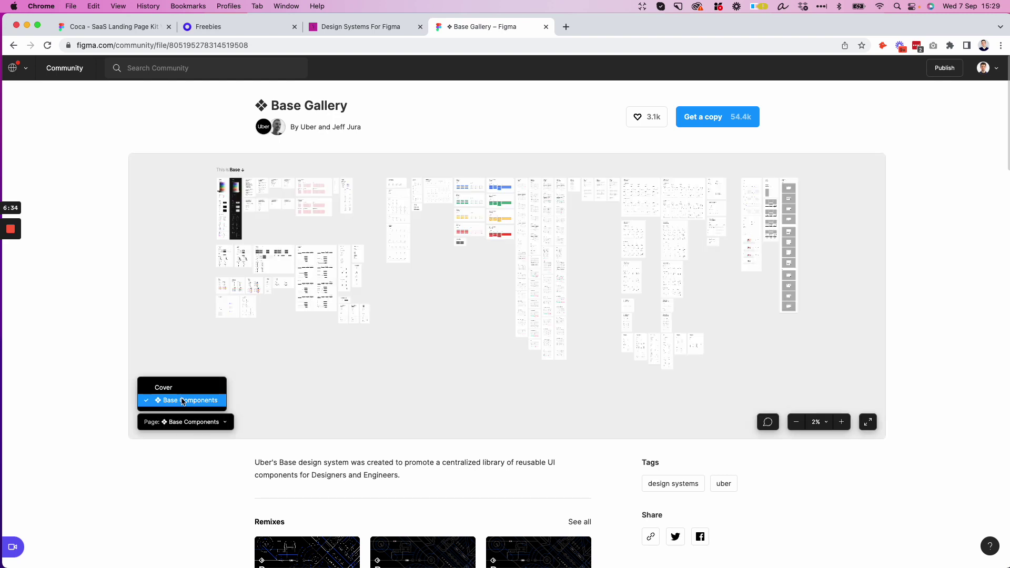
left_click(869, 428)
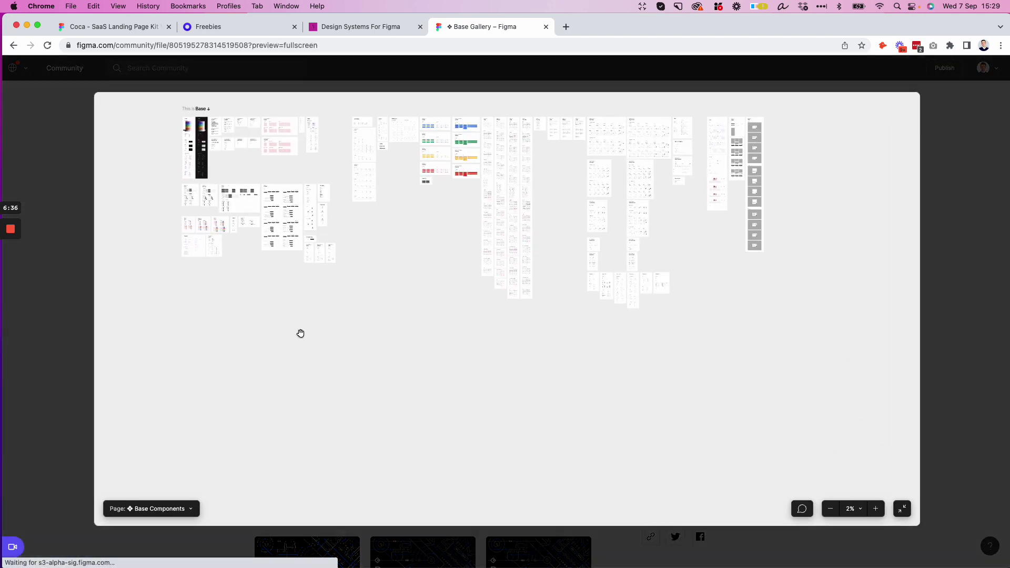
scroll(129, 169, "up", 5)
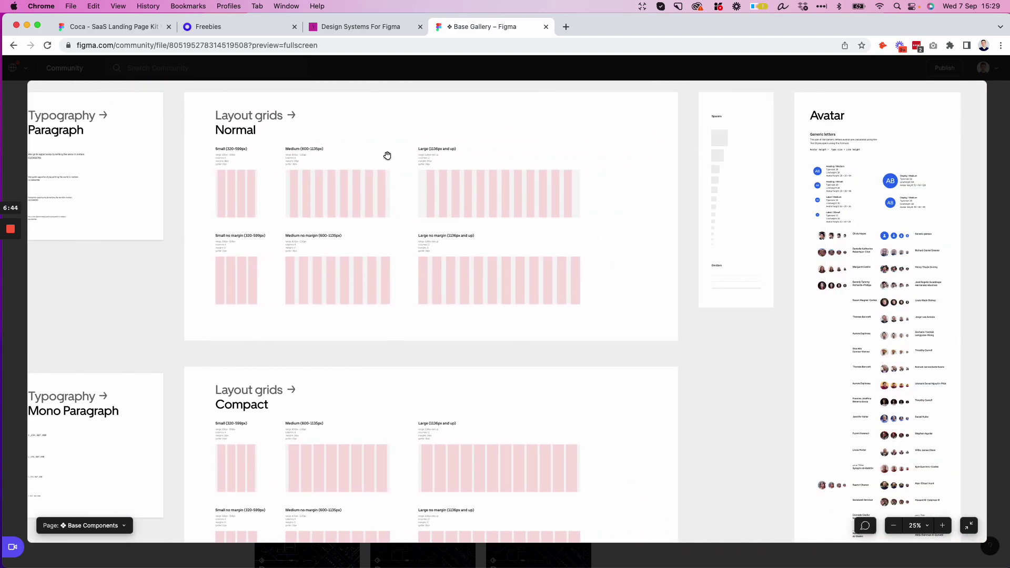
scroll(387, 156, "right", 5)
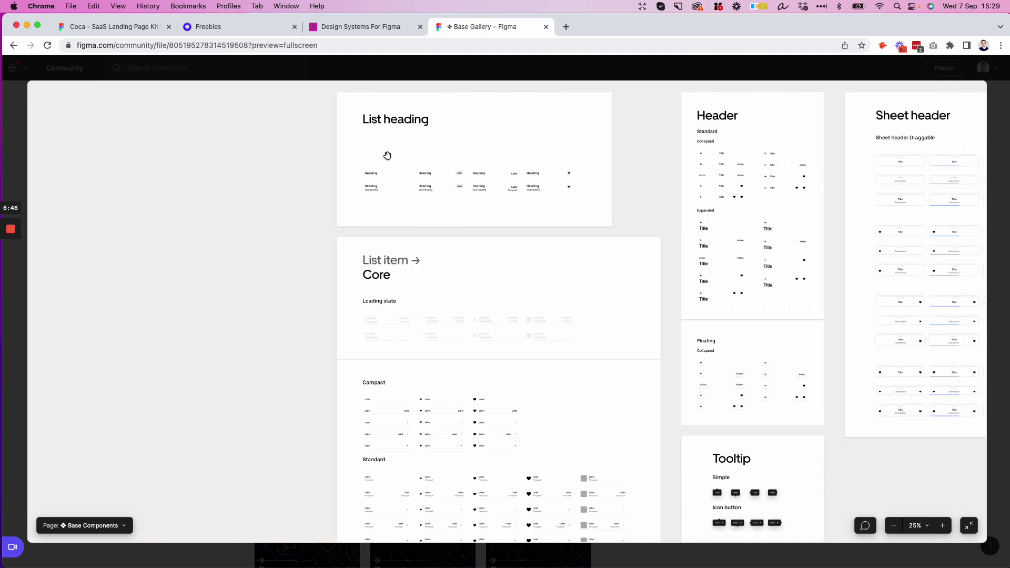
scroll(388, 156, "up", 5)
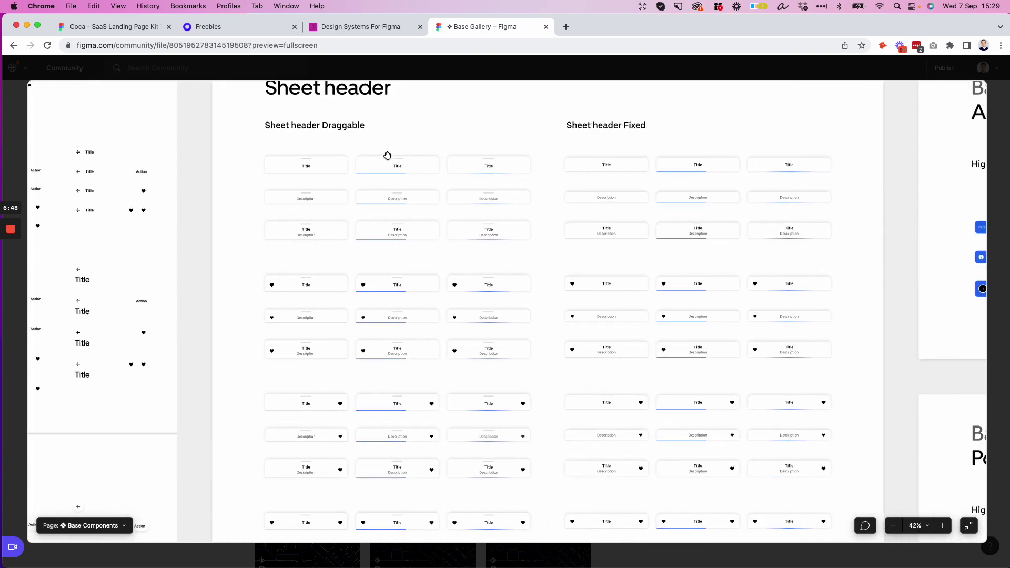
scroll(388, 155, "right", 2)
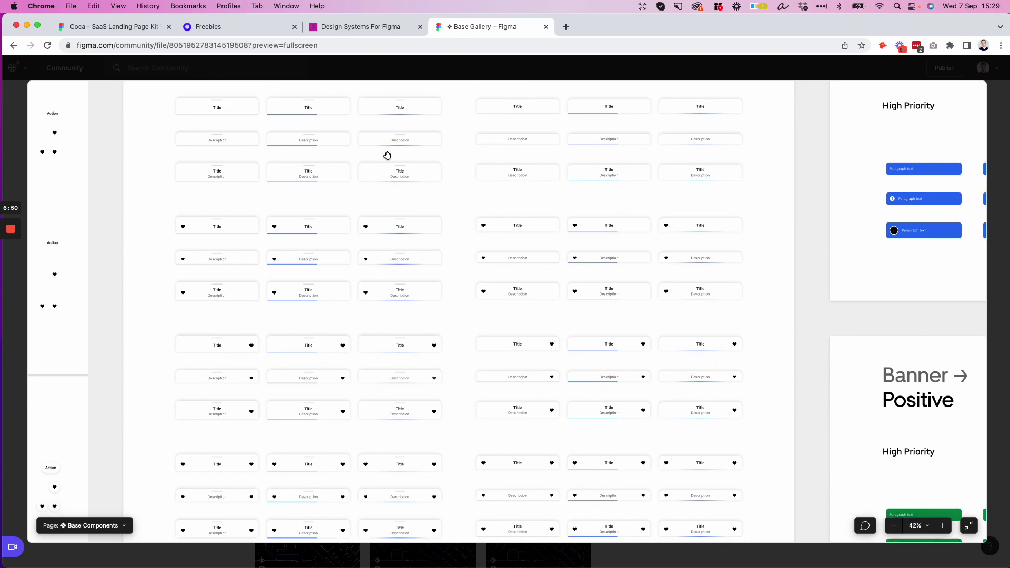
scroll(388, 156, "down", 2)
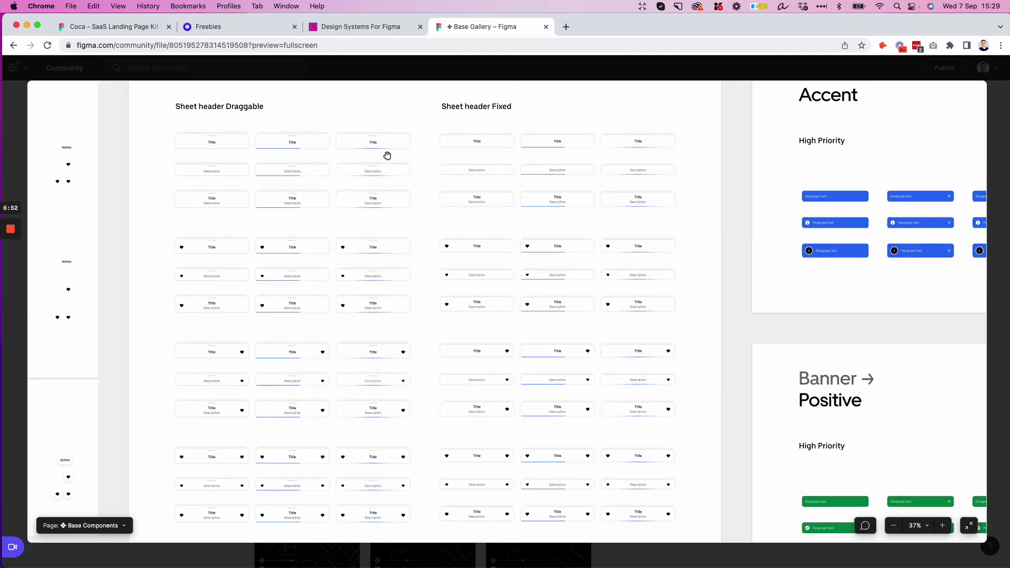
scroll(387, 155, "right", 10)
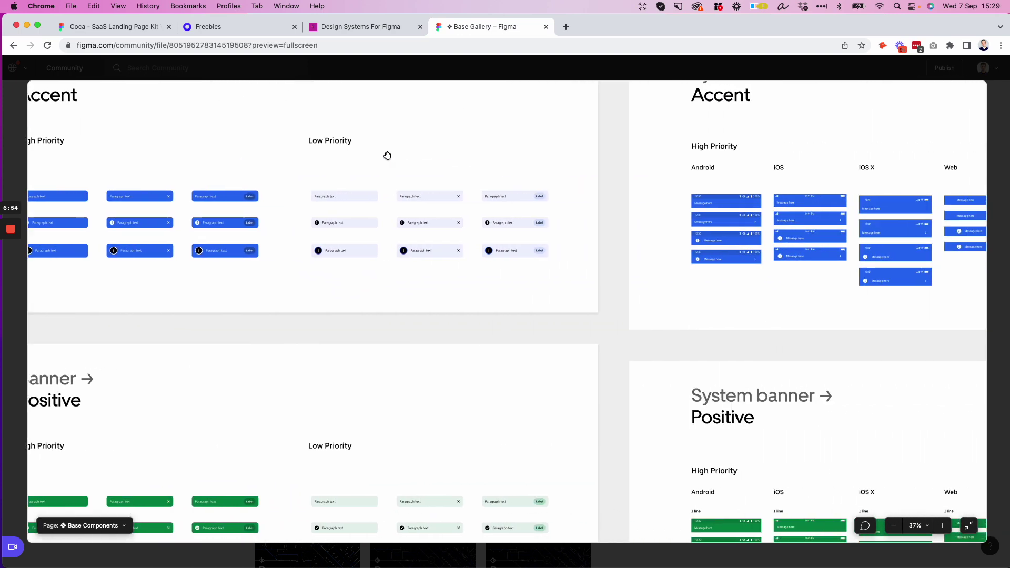
scroll(388, 155, "right", 14)
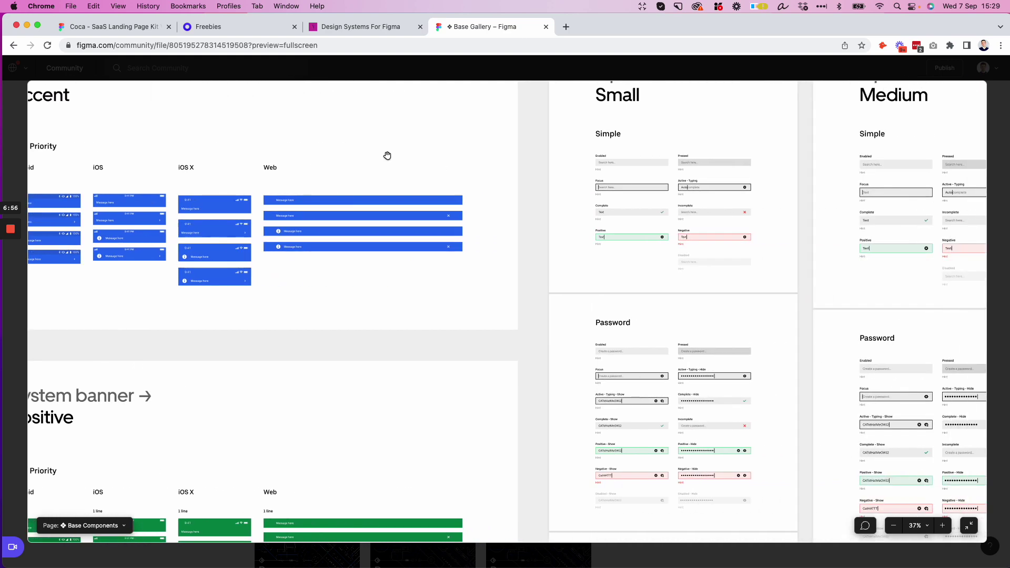
scroll(388, 156, "up", 5)
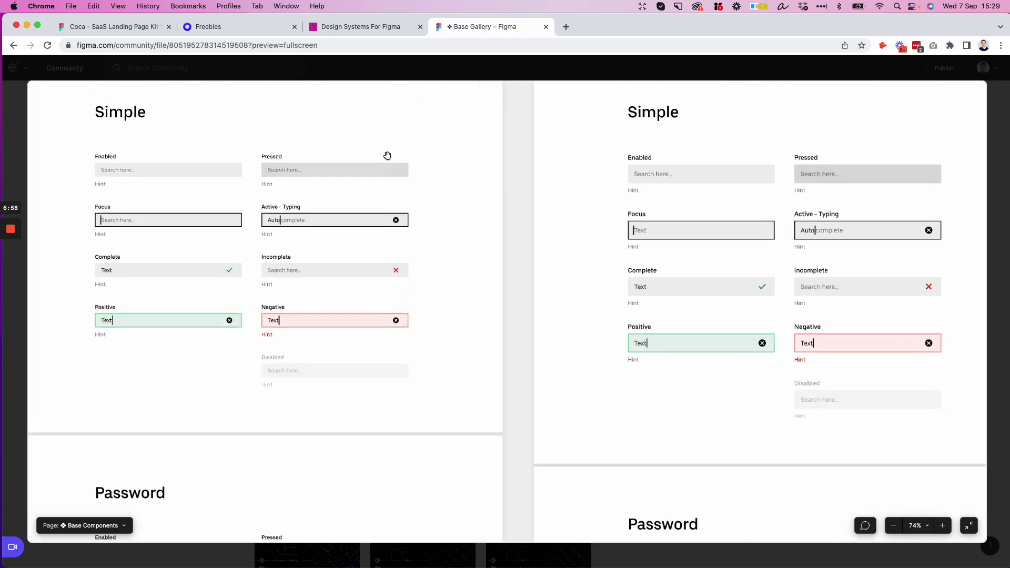
scroll(387, 156, "right", 5)
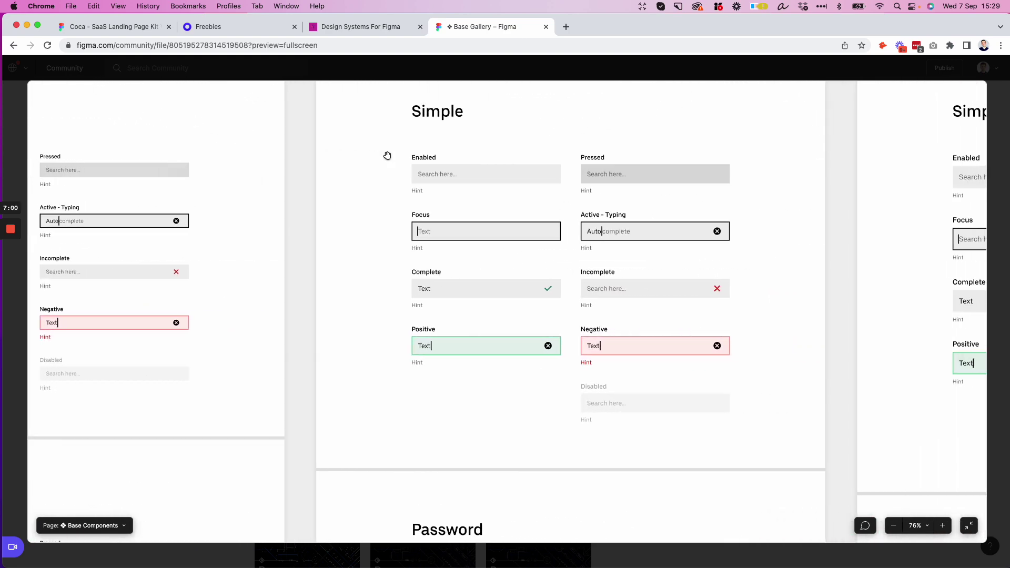
scroll(387, 156, "right", 5)
scroll(387, 155, "up", 1)
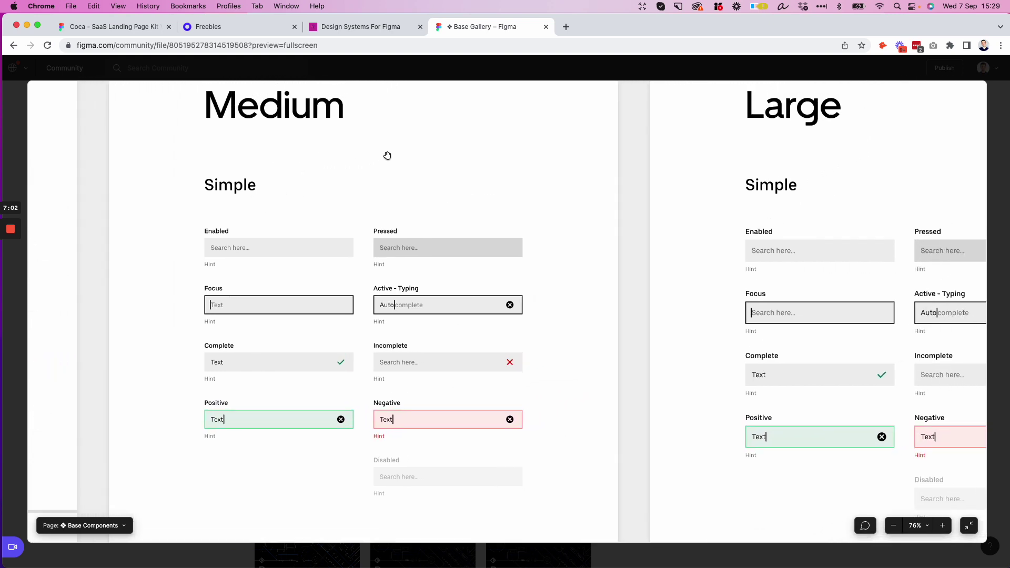
scroll(387, 156, "right", 7)
scroll(387, 156, "down", 1)
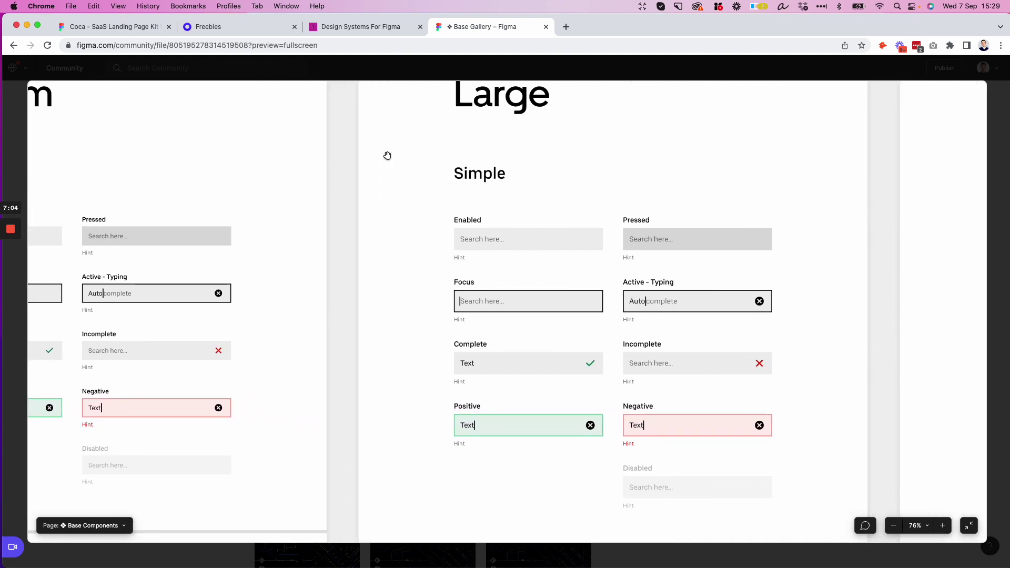
scroll(387, 155, "right", 5)
scroll(388, 156, "up", 1)
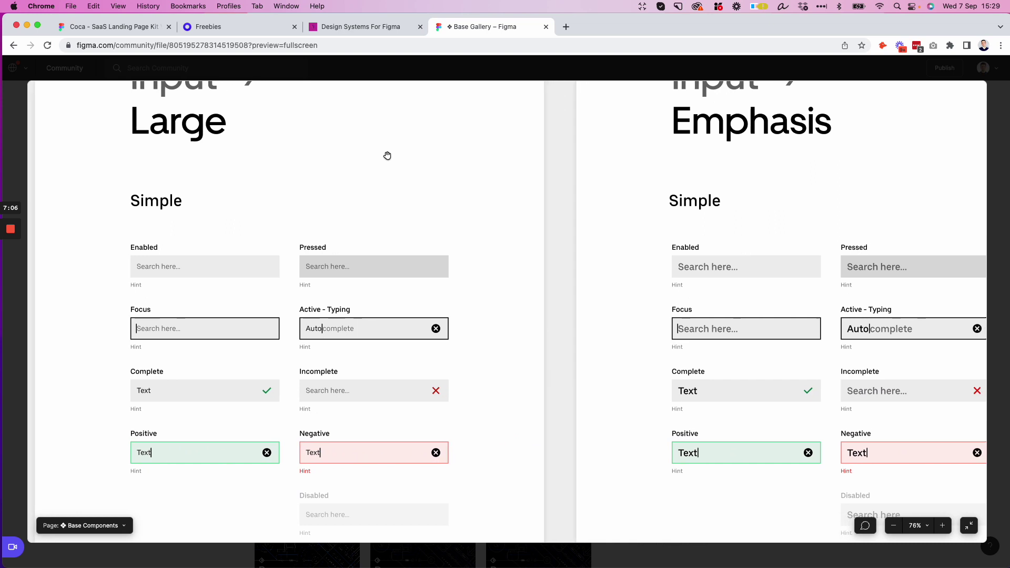
scroll(387, 156, "right", 3)
scroll(387, 156, "up", 1)
scroll(387, 156, "left", 5)
scroll(388, 156, "down", 3)
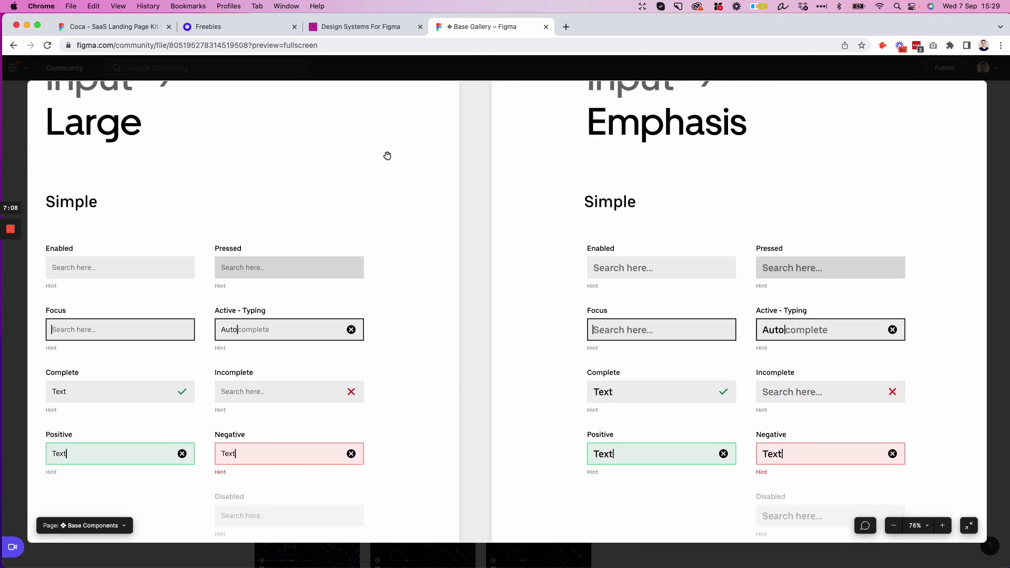
scroll(387, 156, "down", 8)
scroll(387, 156, "right", 1)
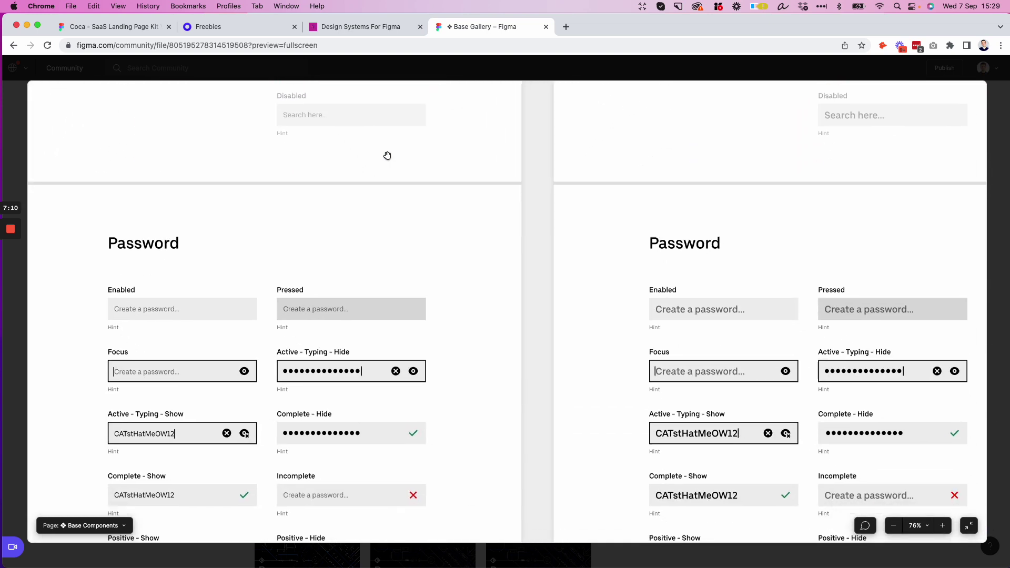
scroll(388, 156, "down", 4)
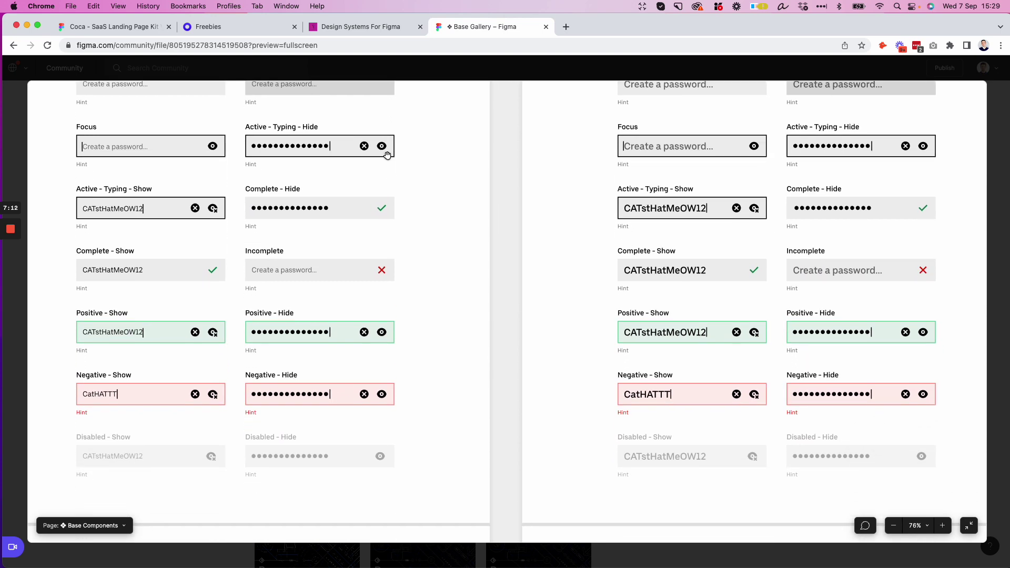
scroll(387, 156, "down", 15)
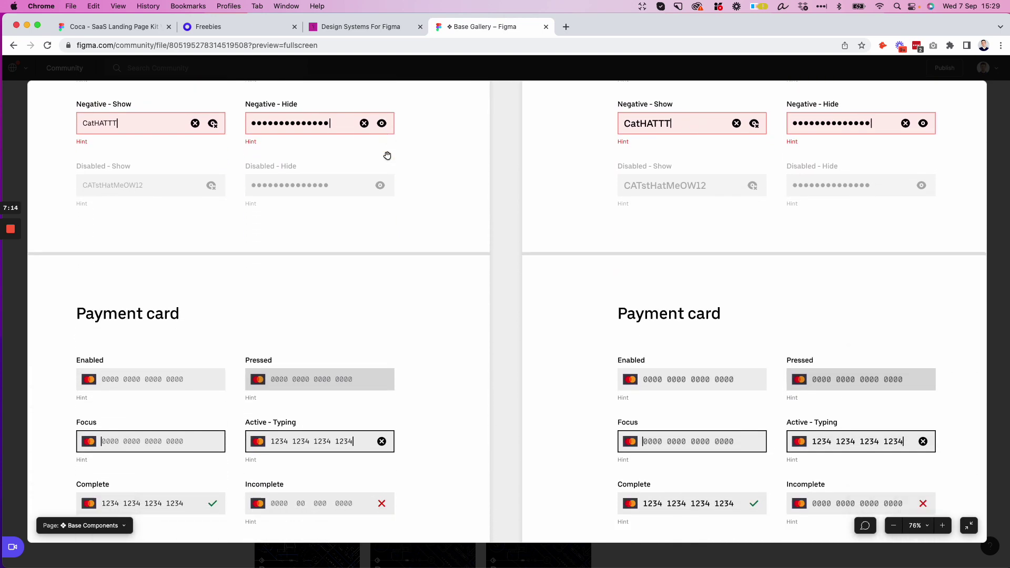
scroll(387, 155, "down", 10)
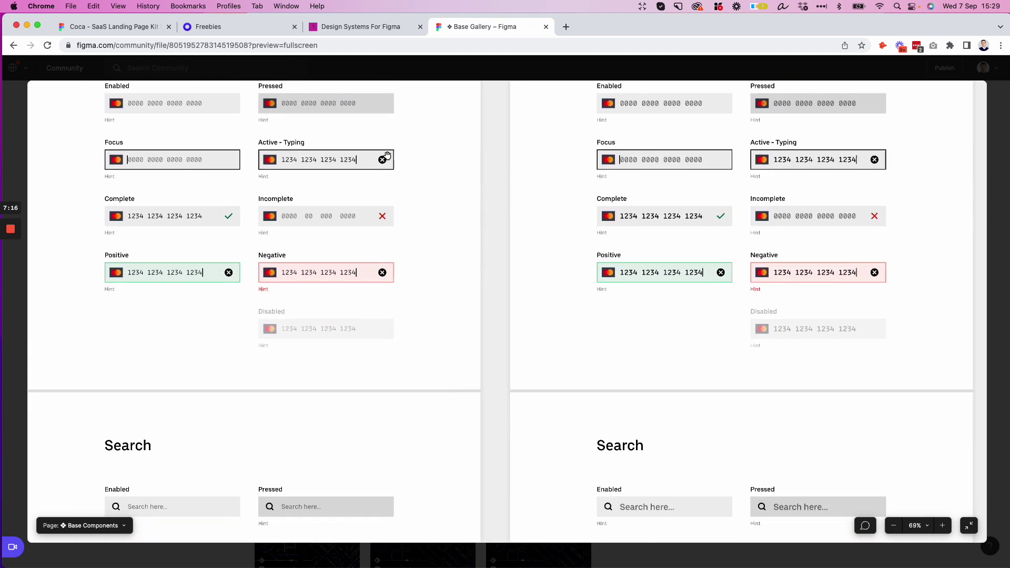
scroll(387, 156, "down", 15)
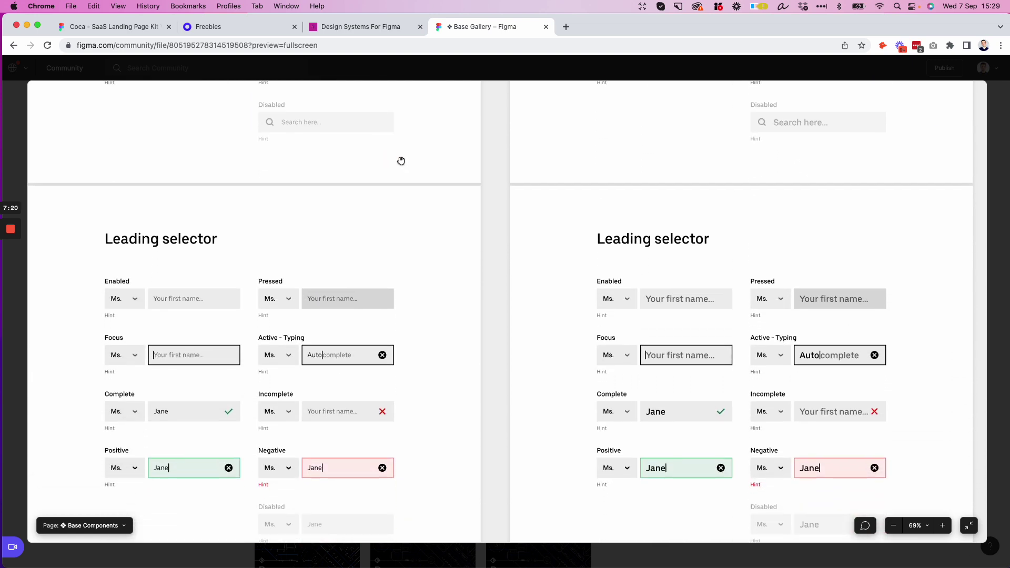
scroll(455, 172, "down", 3)
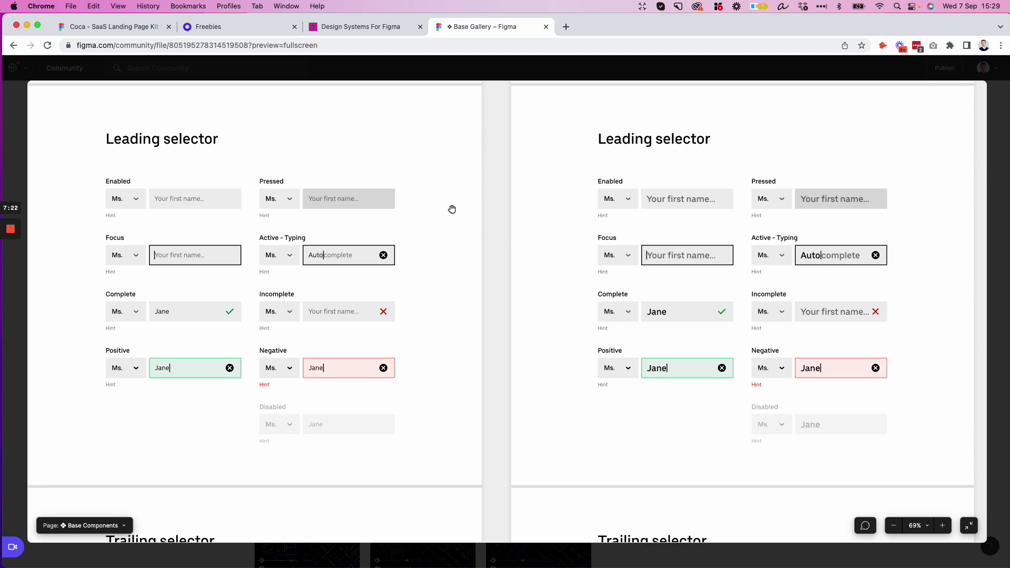
scroll(460, 190, "down", 3)
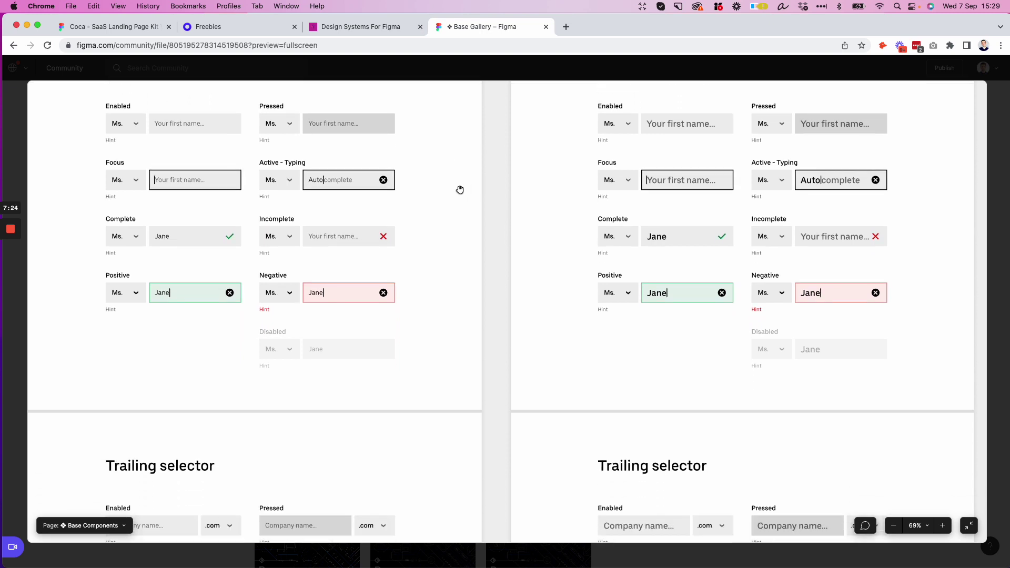
scroll(460, 190, "down", 3)
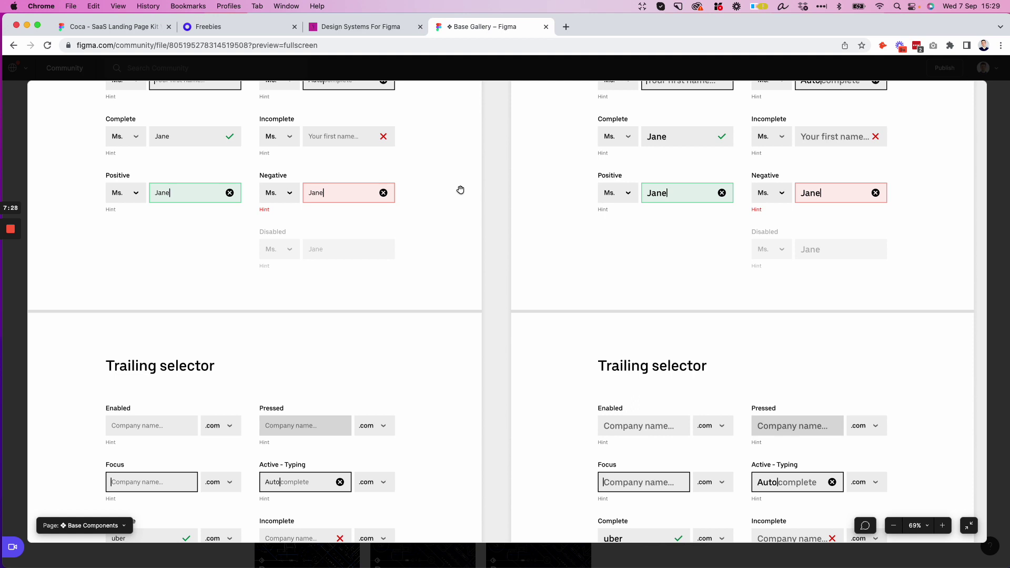
scroll(443, 249, "down", 7)
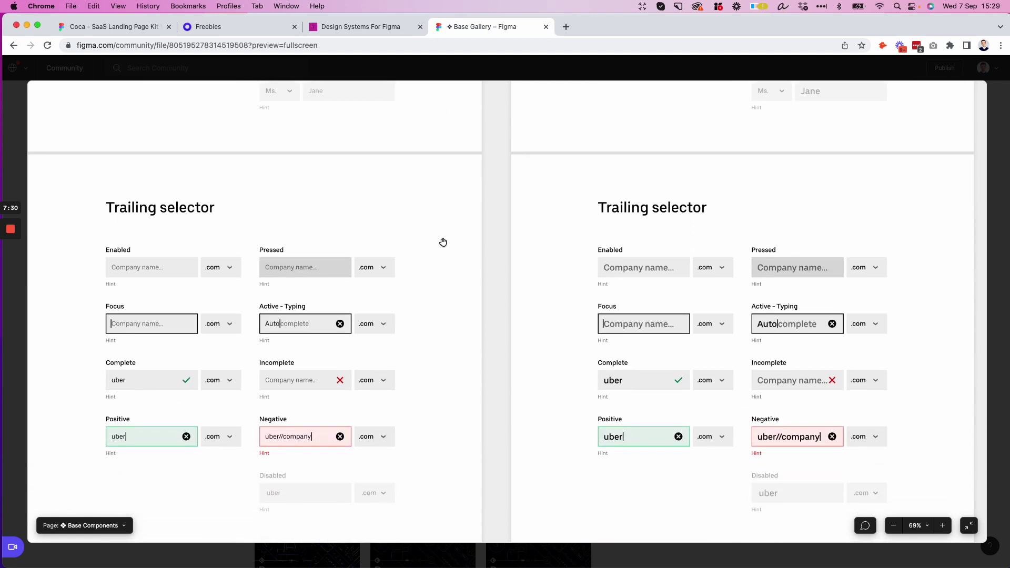
scroll(427, 233, "down", 1)
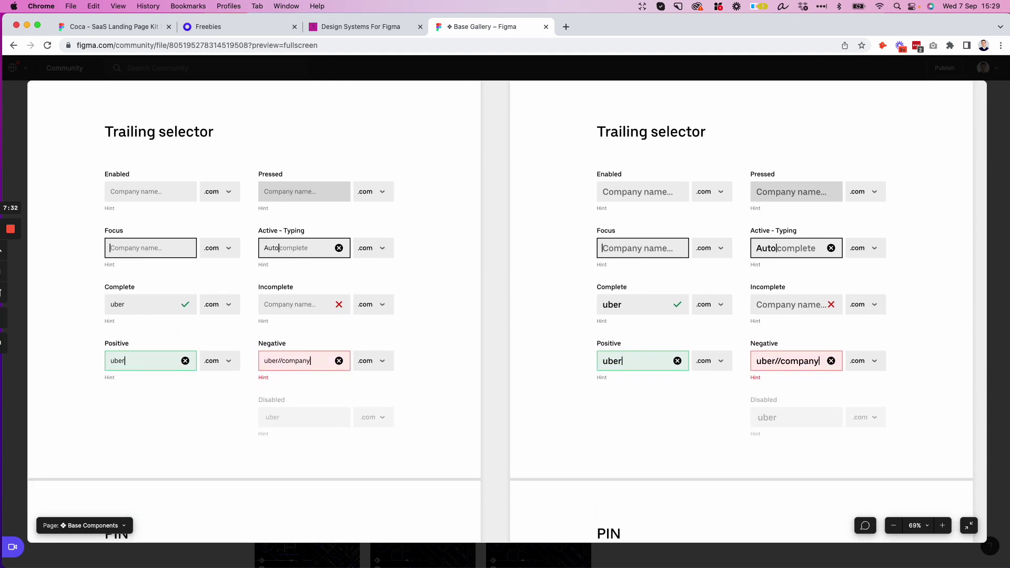